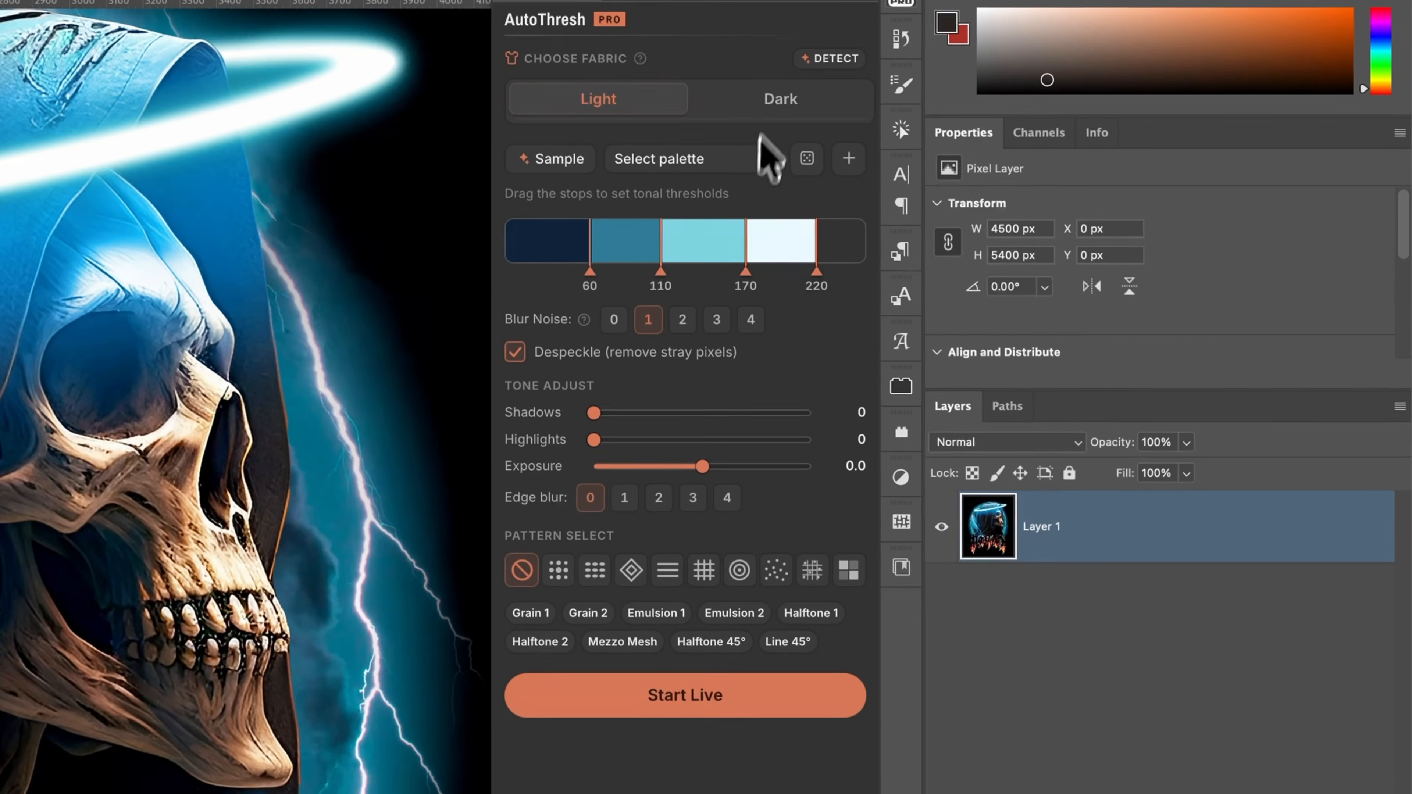
# Choose the Dark fabric setting and add a black-filled layer beneath the artwork layer
pyautogui.click(1204, 241)
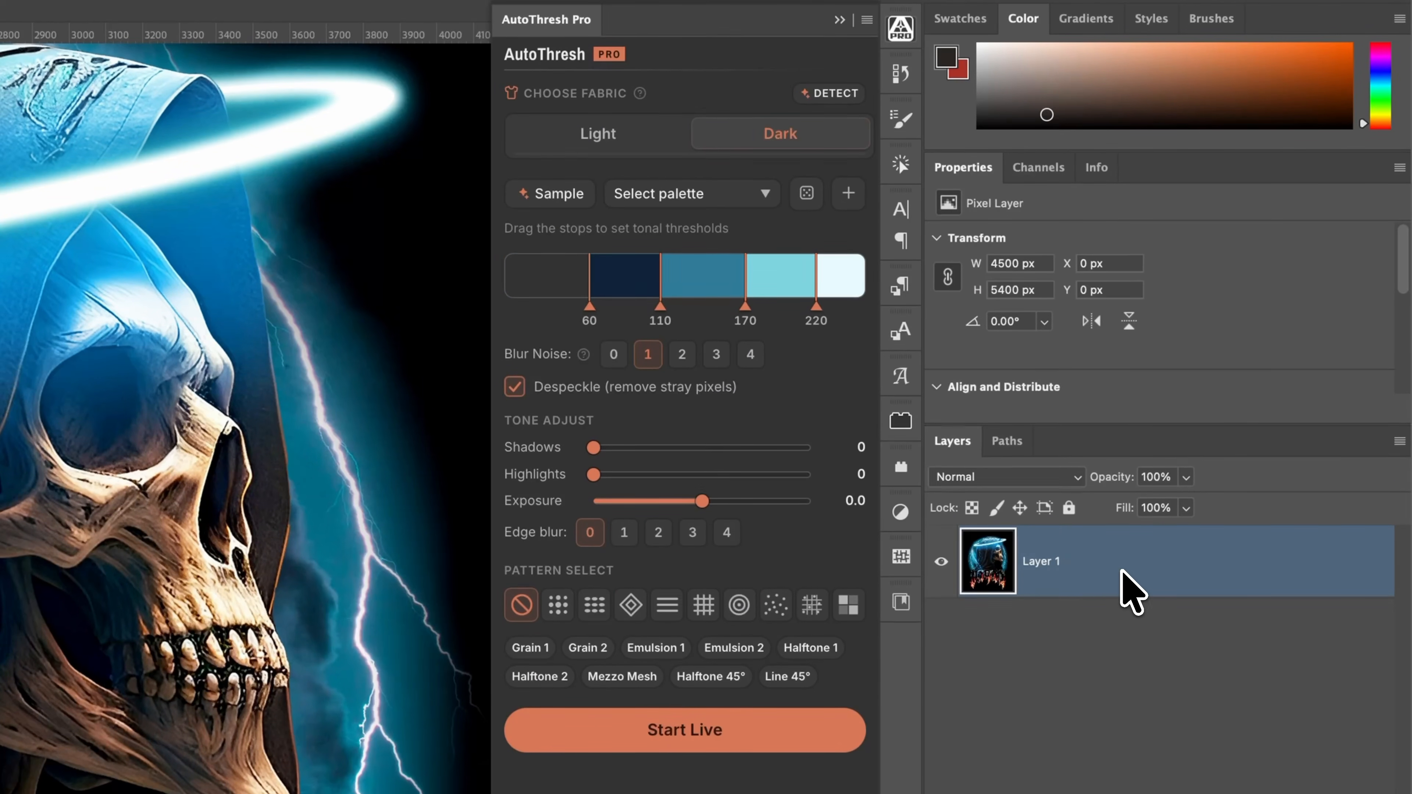
pyautogui.hotkey('ctrl', 'j')
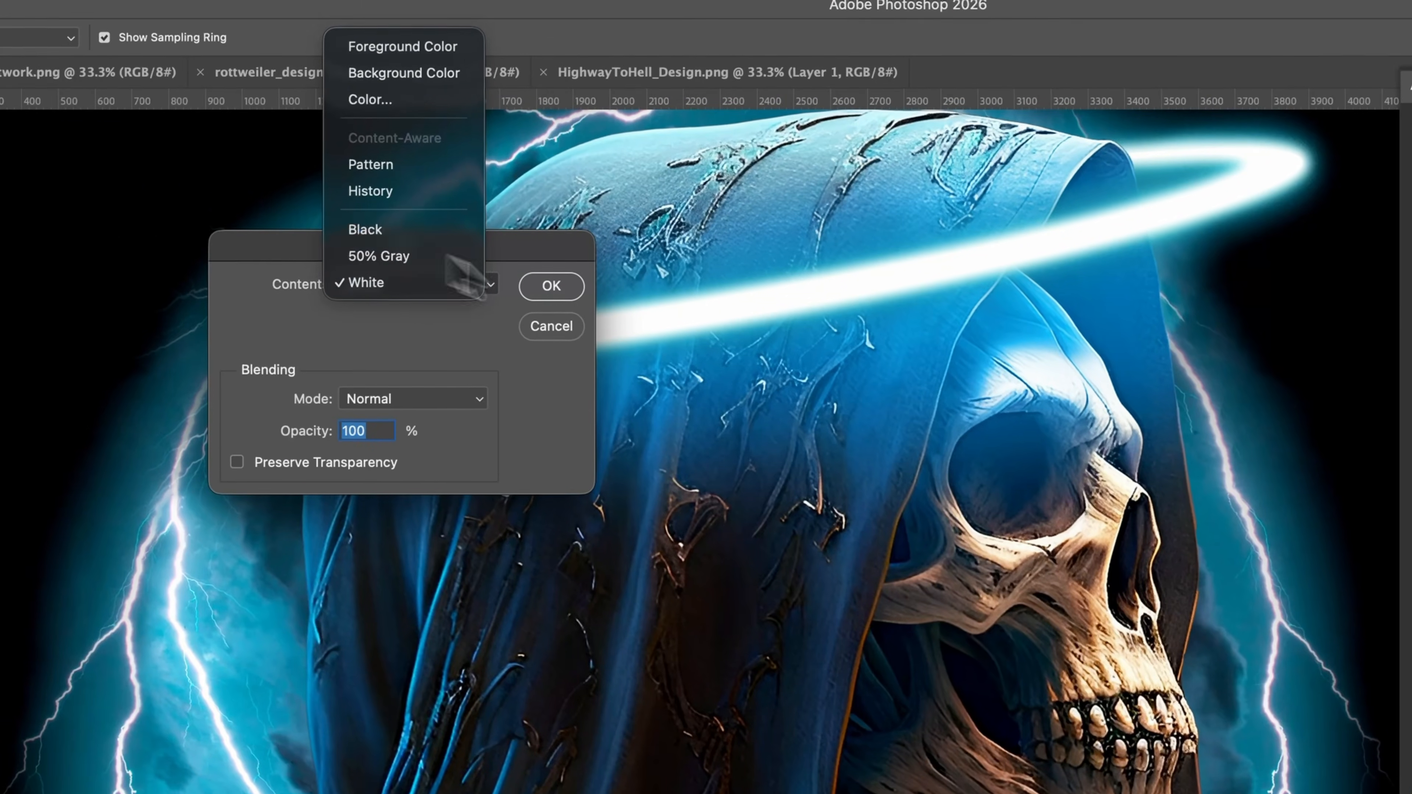
pyautogui.click(408, 240)
pyautogui.click(548, 286)
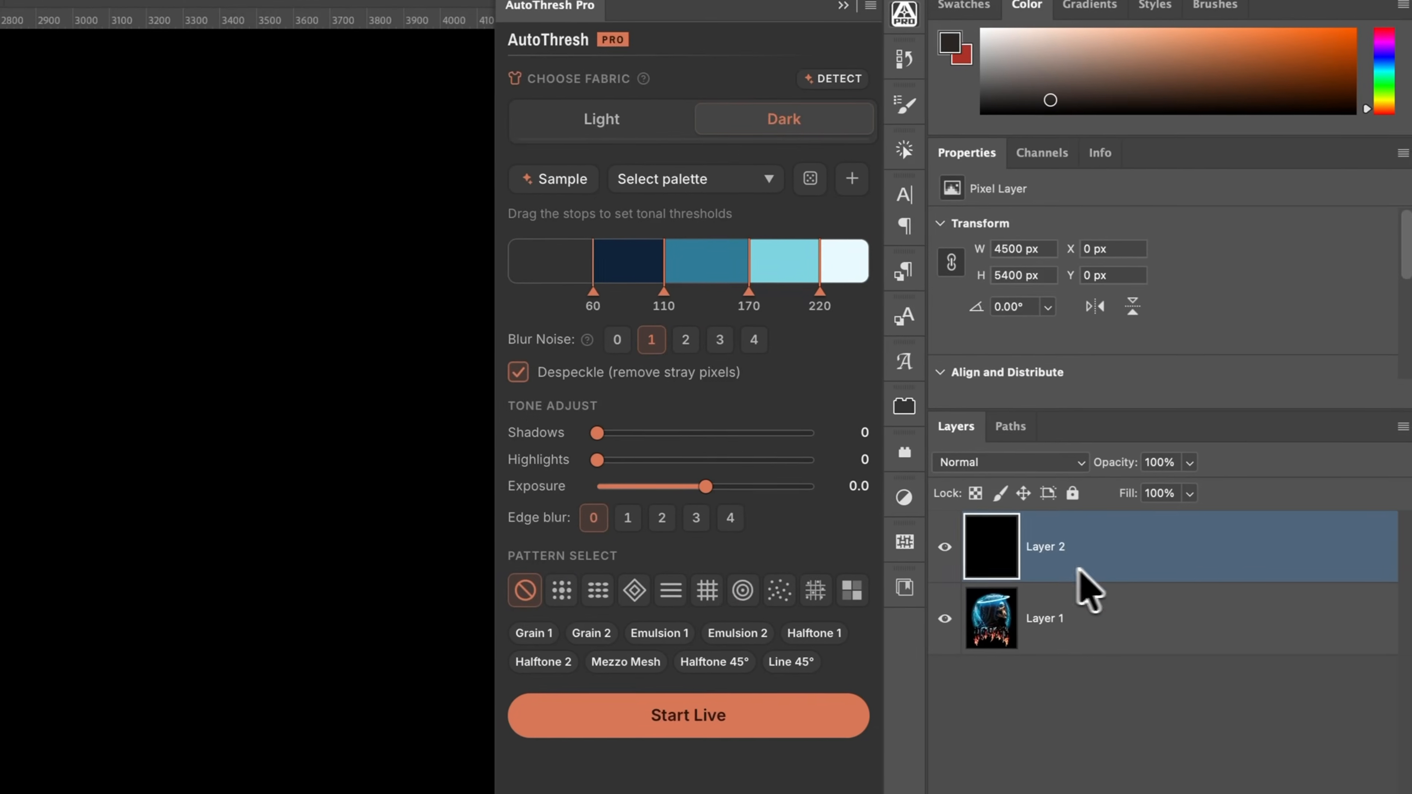
pyautogui.moveTo(1079, 570); pyautogui.dragTo(1043, 618)
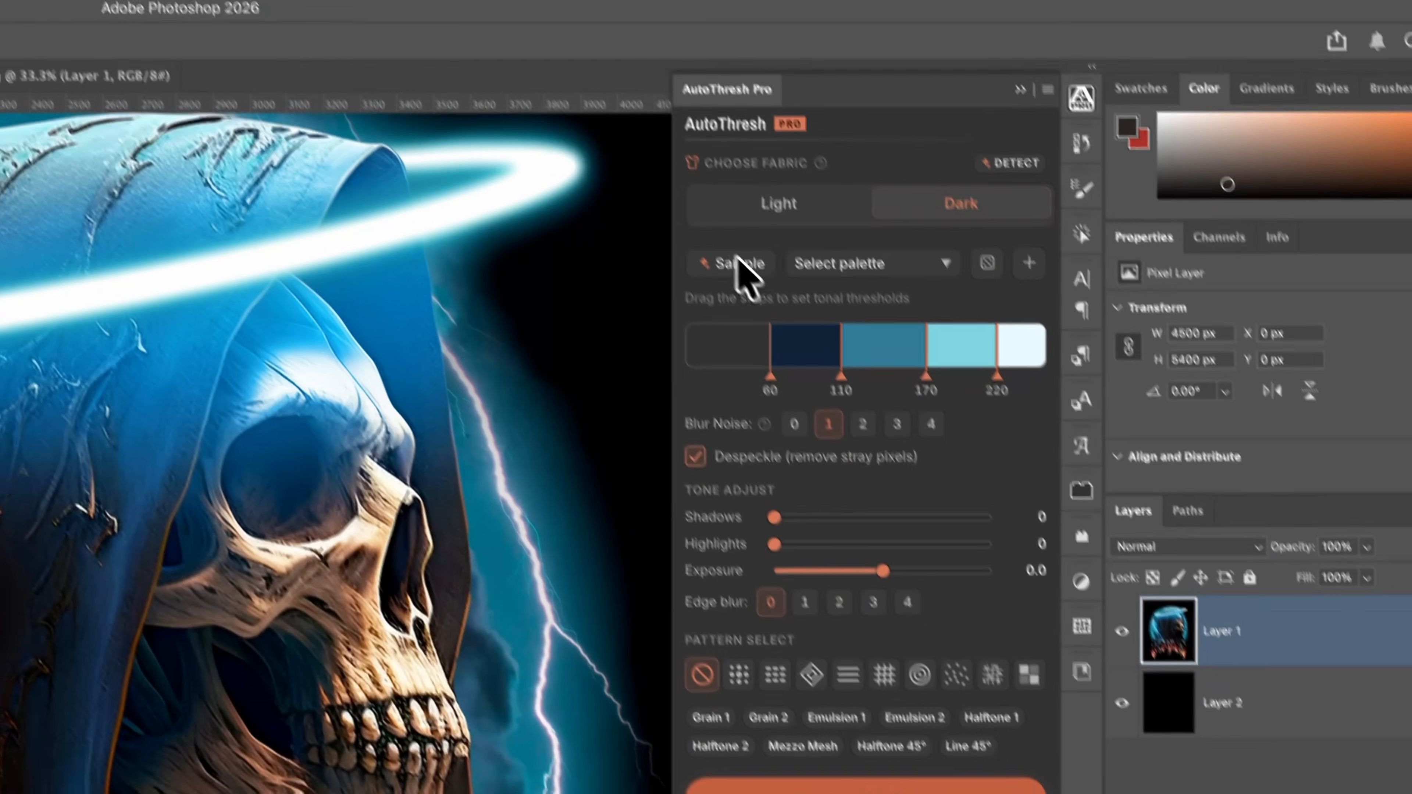
# Sample a tonal palette from the artwork and apply the Grain 1 pattern at 1.5x scale
pyautogui.click(737, 259)
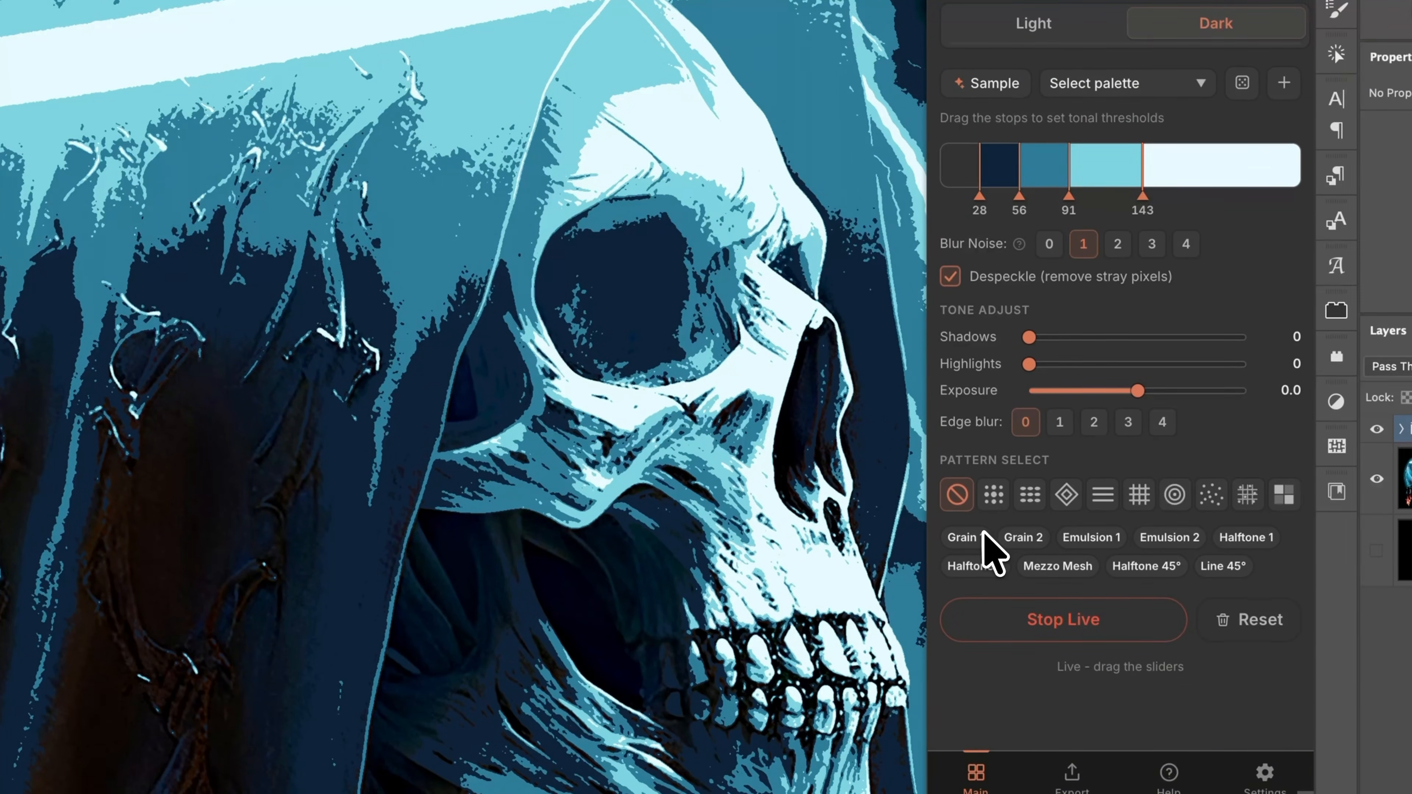
pyautogui.click(981, 536)
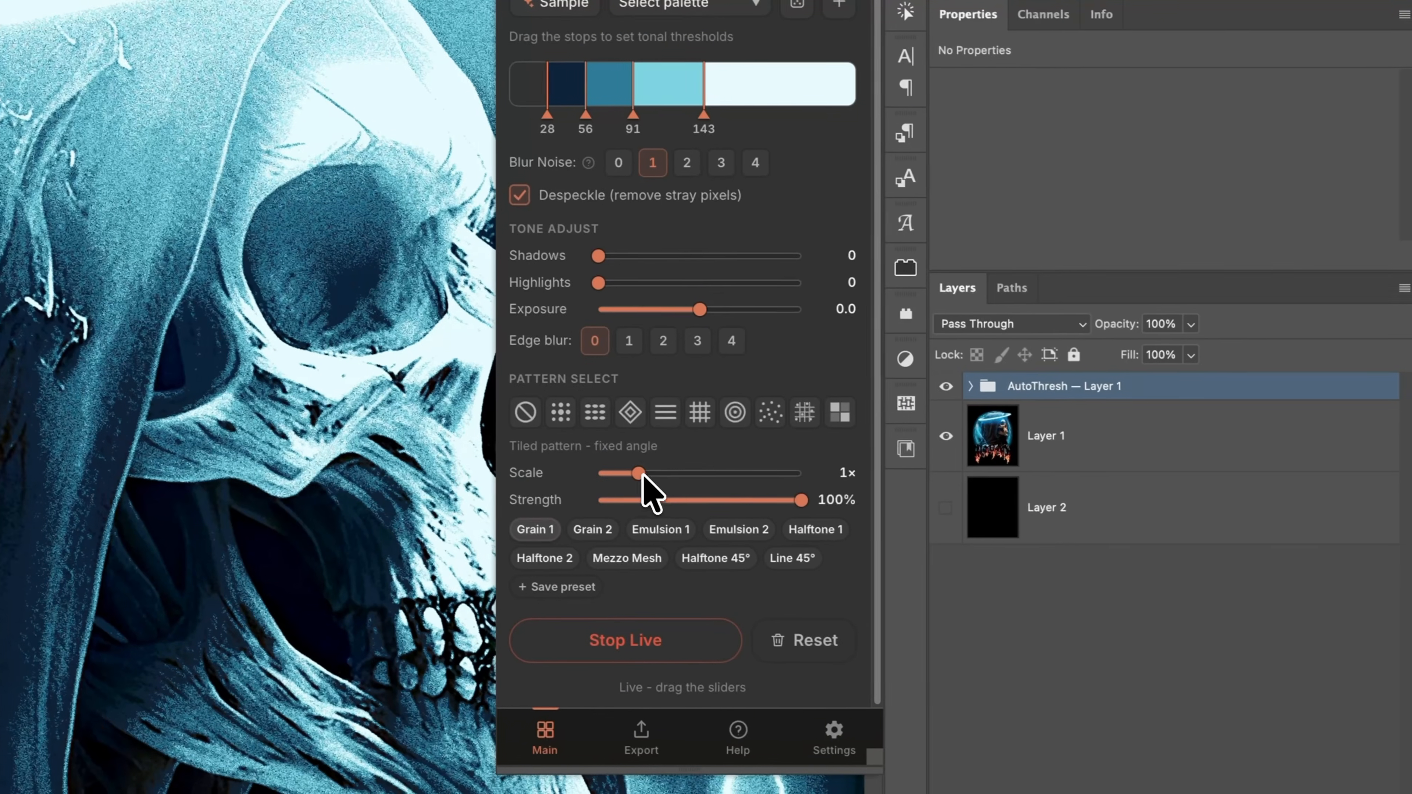
pyautogui.moveTo(639, 473); pyautogui.dragTo(678, 473)
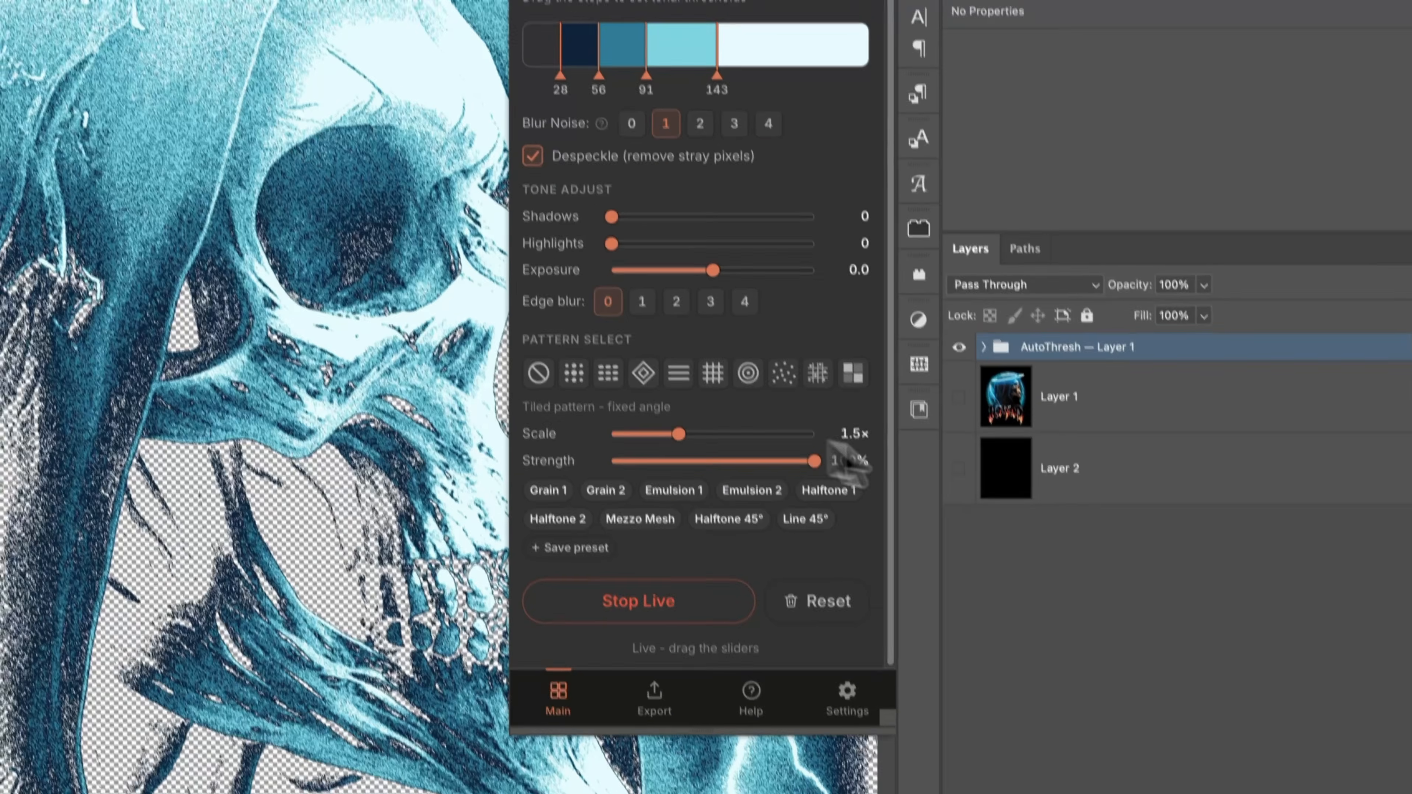
# Show the black layer and drag the tonal threshold stops to 53, 73, 133 and 180
pyautogui.click(940, 506)
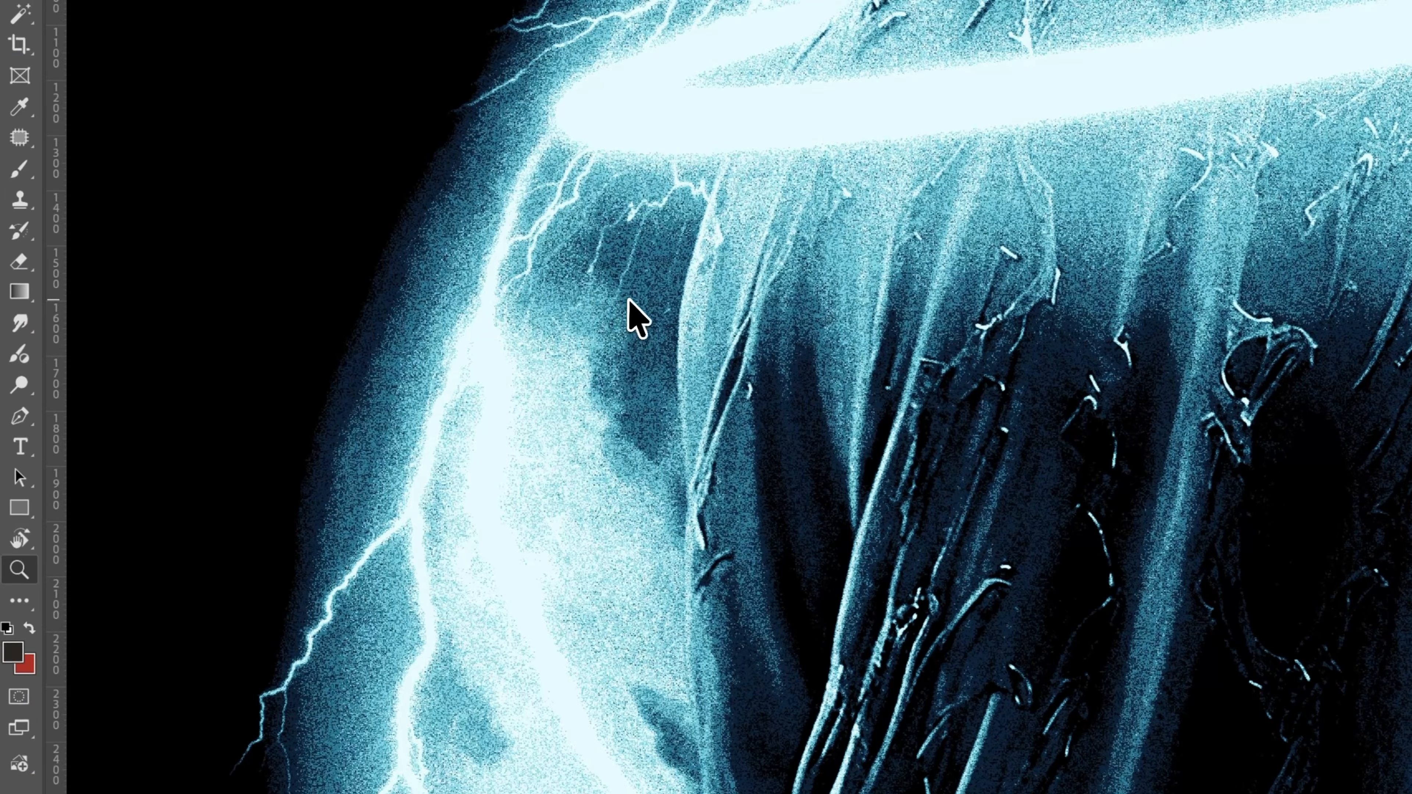
pyautogui.click(631, 315)
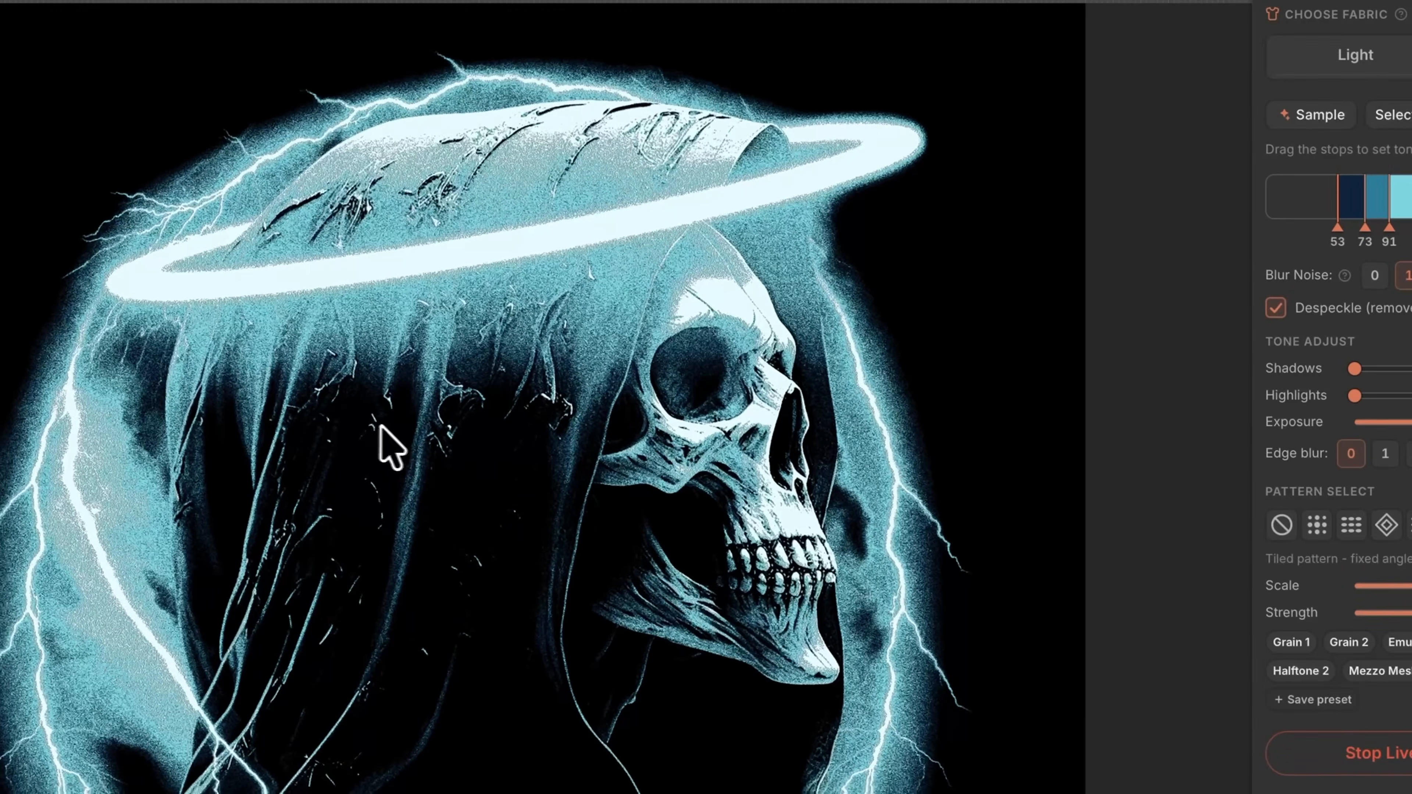
pyautogui.moveTo(392, 448); pyautogui.dragTo(466, 457)
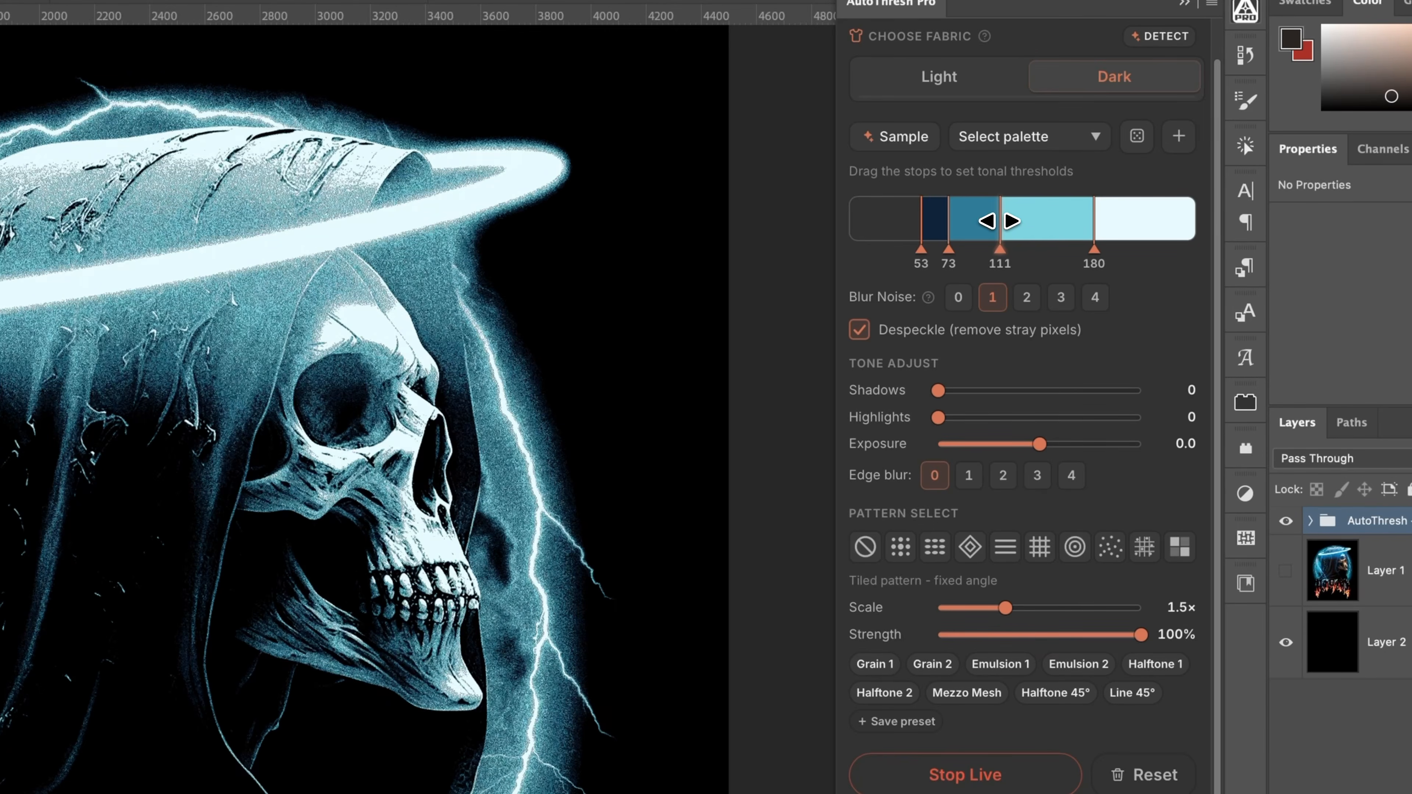
pyautogui.scroll(5, 260, 493)
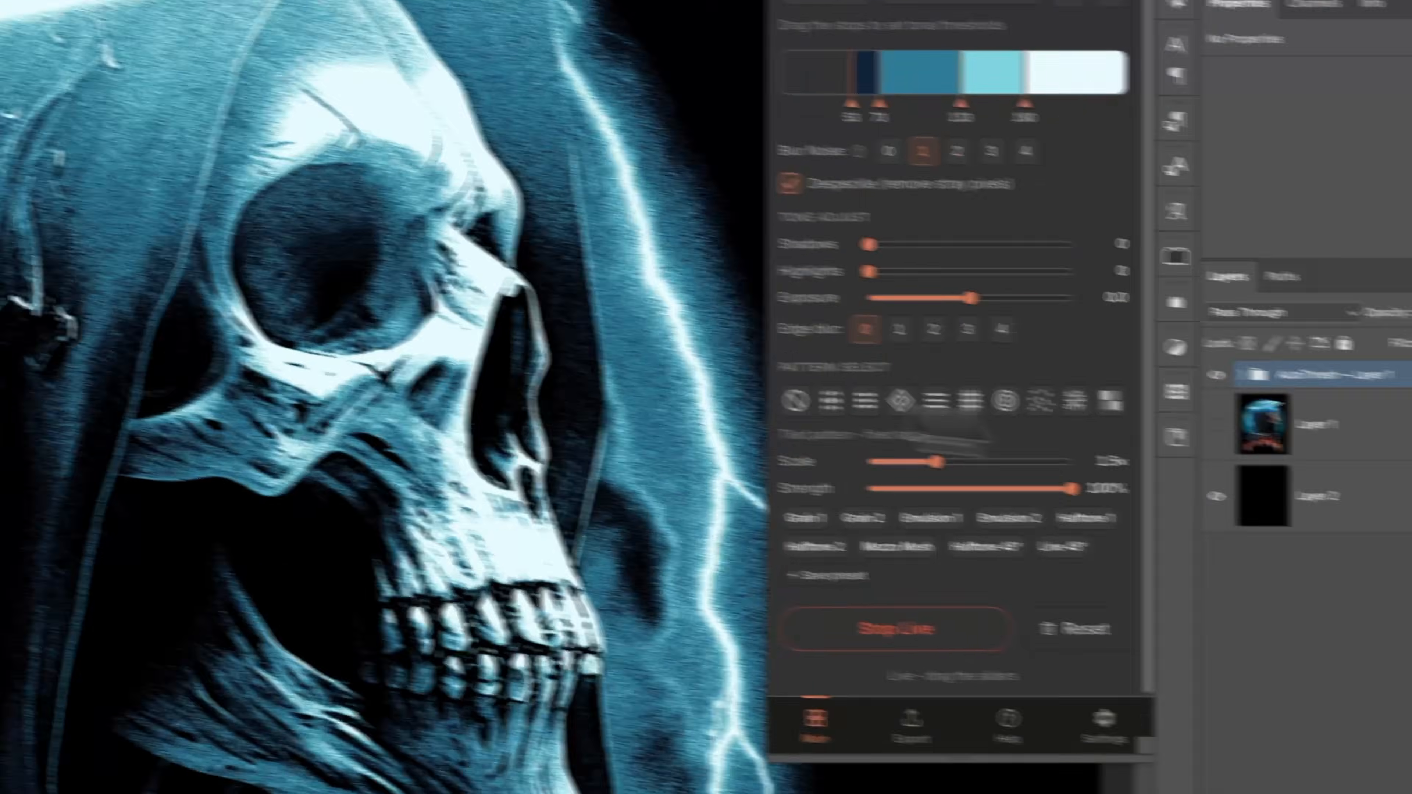
pyautogui.moveTo(444, 410); pyautogui.dragTo(1390, 473)
pyautogui.moveTo(458, 500); pyautogui.dragTo(641, 500)
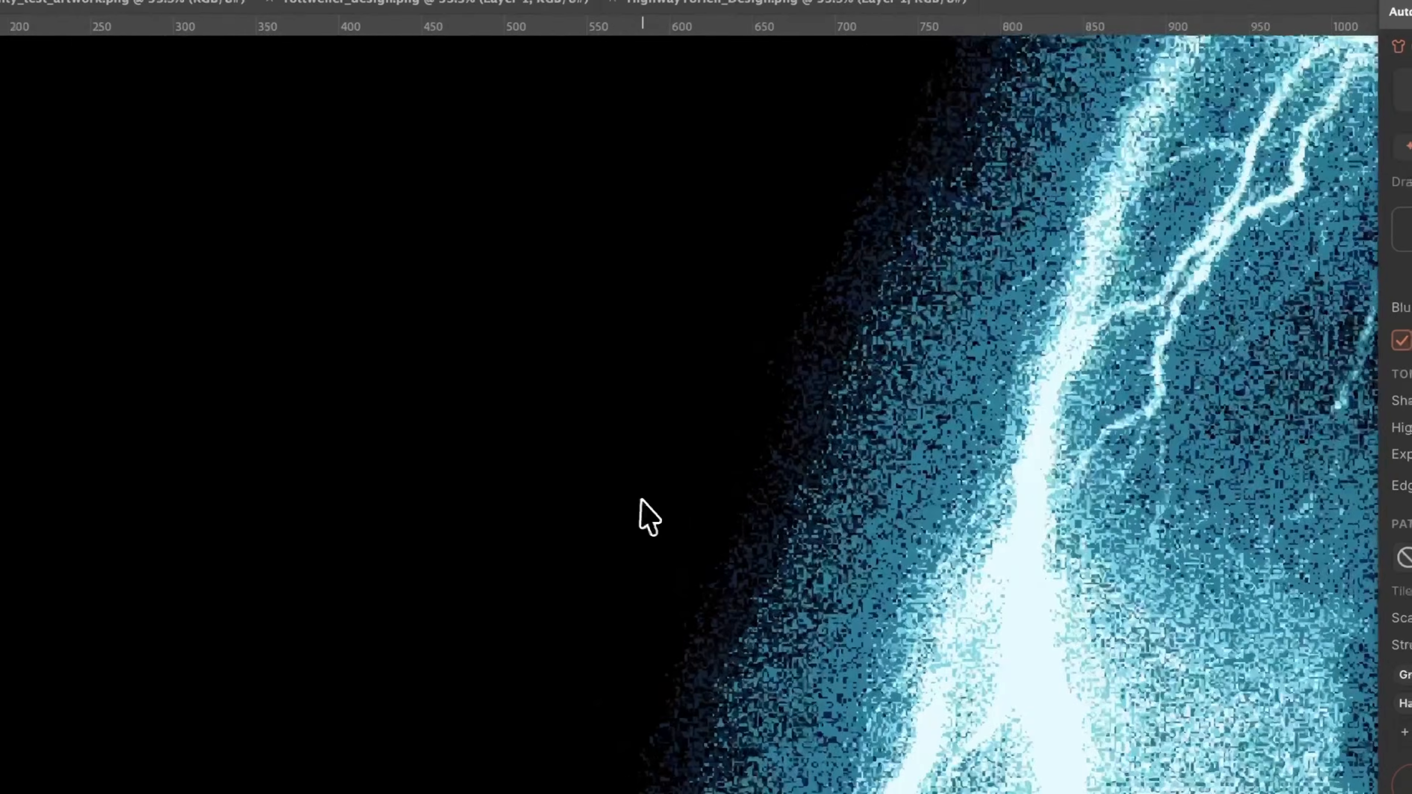
# Switch the pattern to the halftone dot screen and stop the live preview
pyautogui.scroll(5, 861, 518)
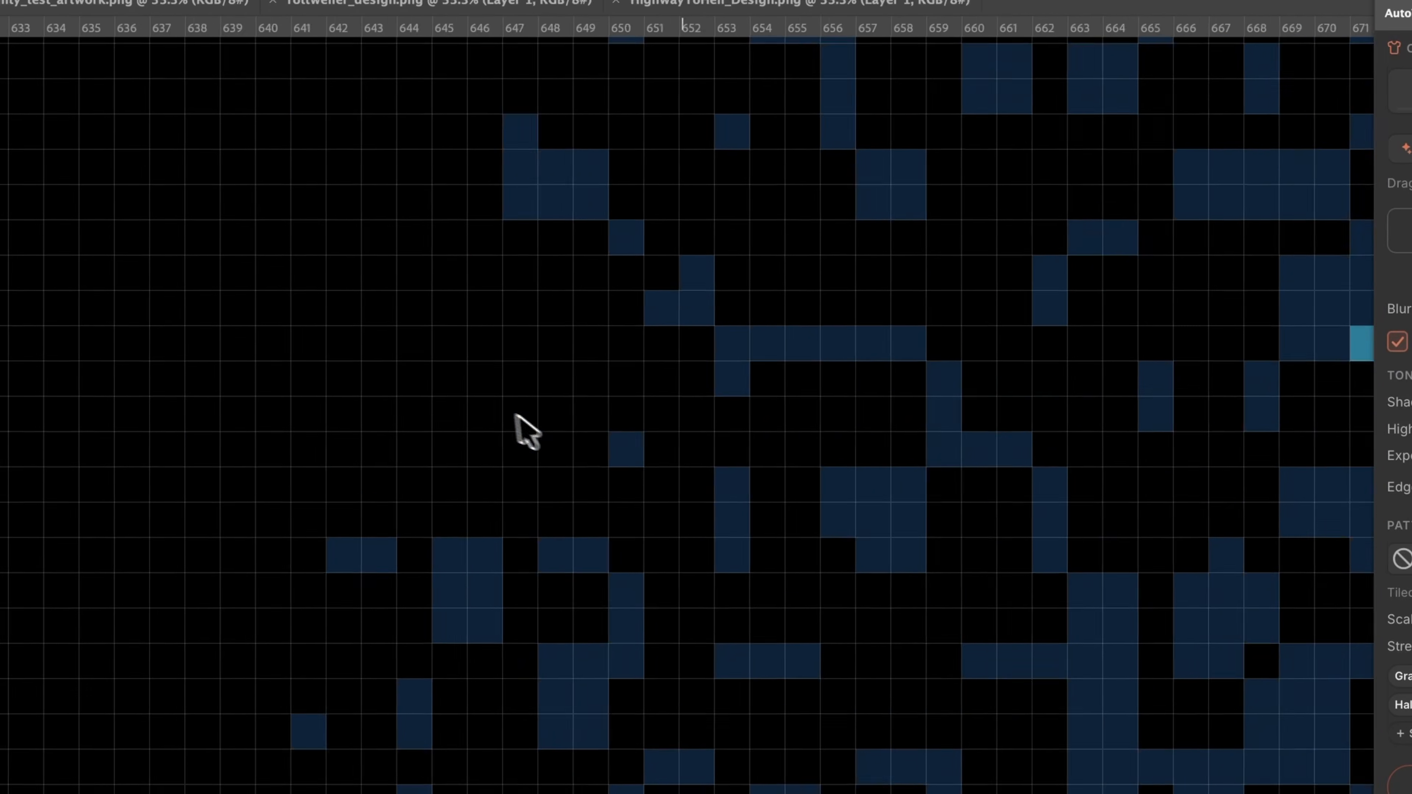
pyautogui.hscroll(5, 819, 574)
pyautogui.scroll(-5, 850, 578)
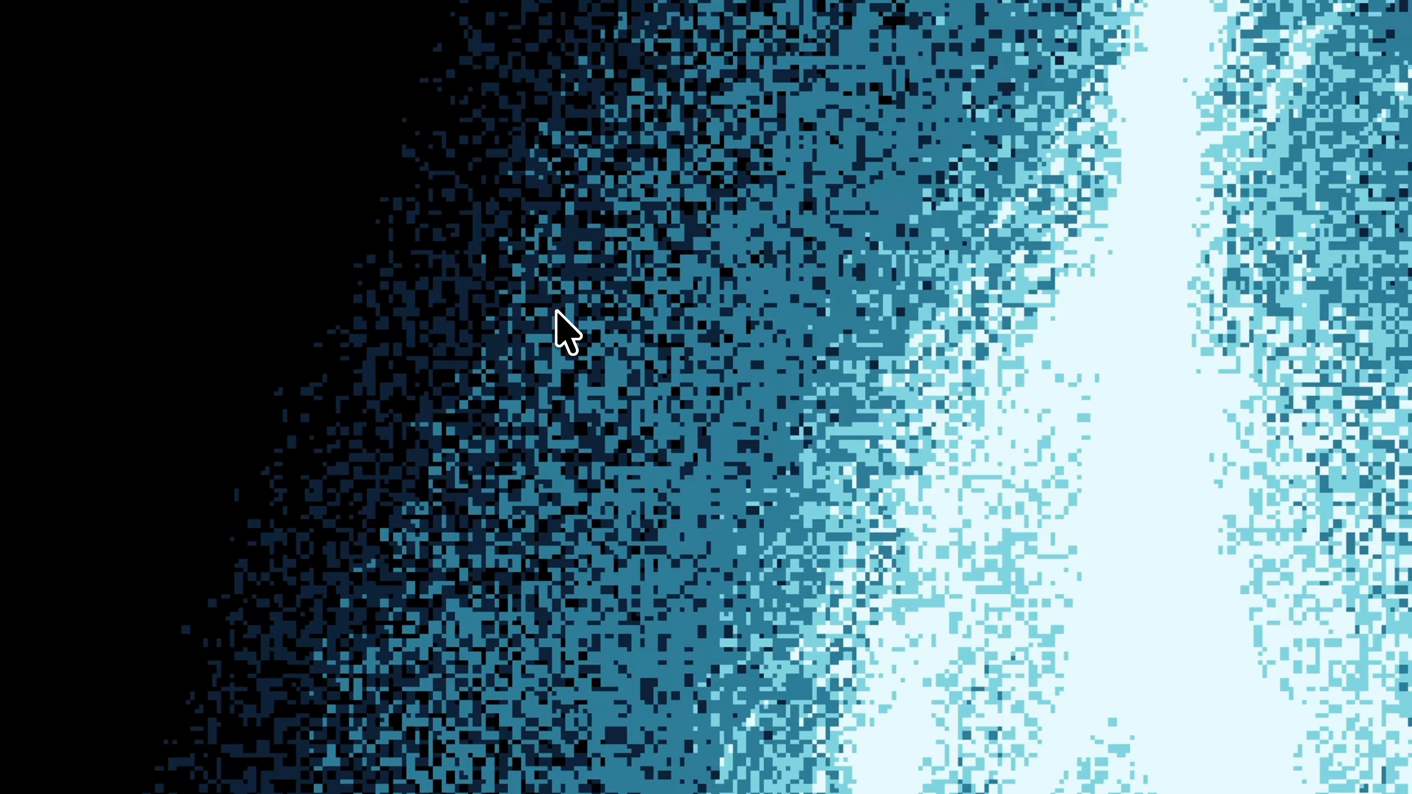
pyautogui.scroll(-5, 831, 459)
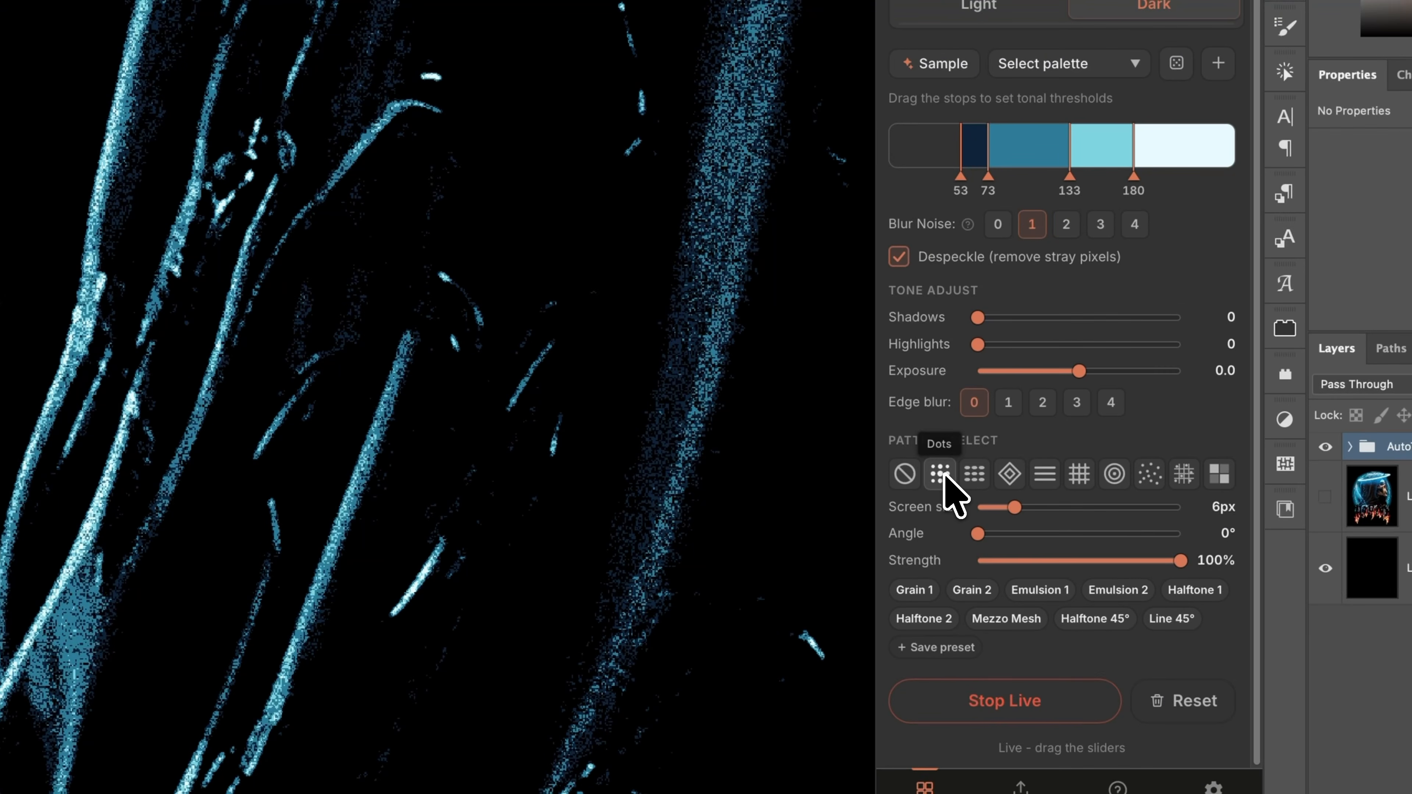
pyautogui.click(940, 474)
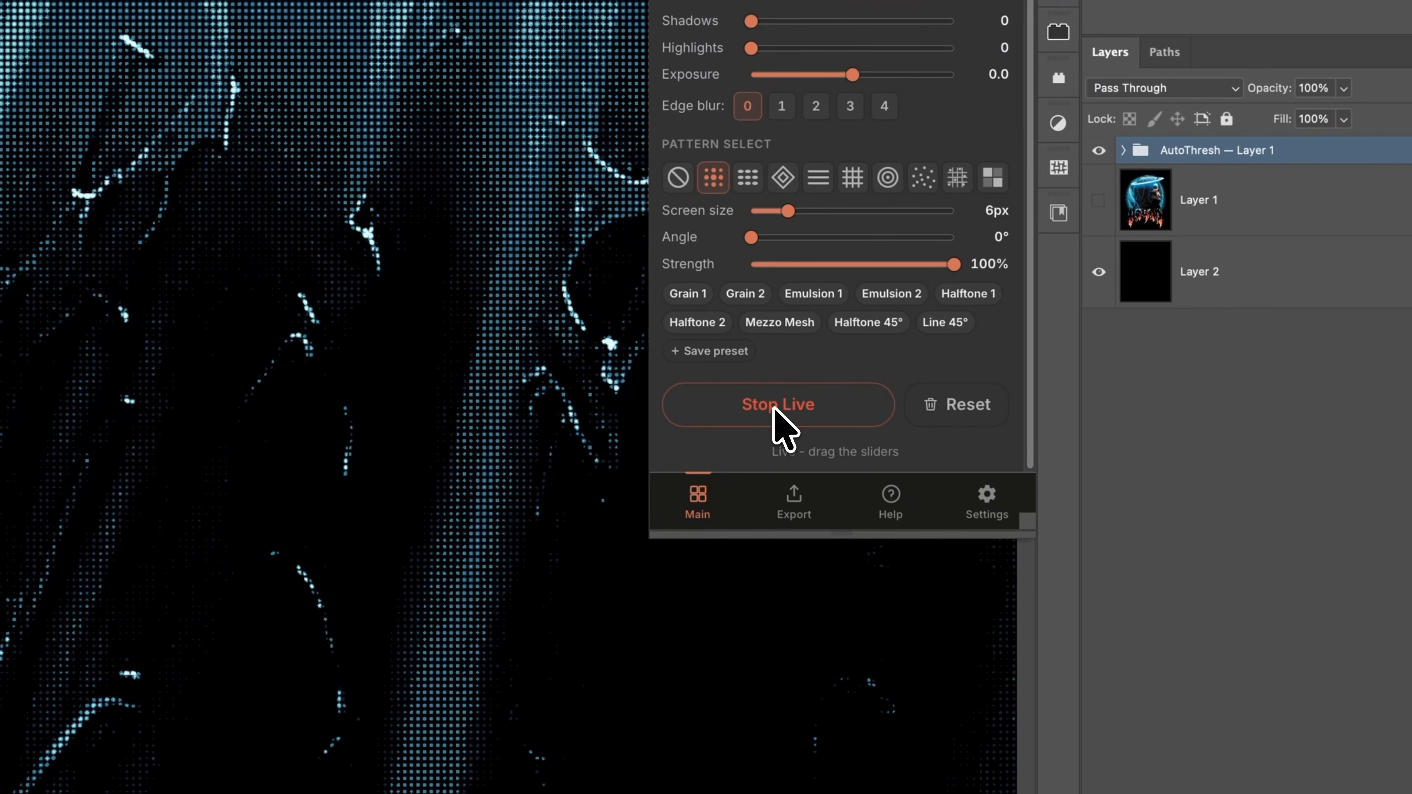
pyautogui.click(740, 414)
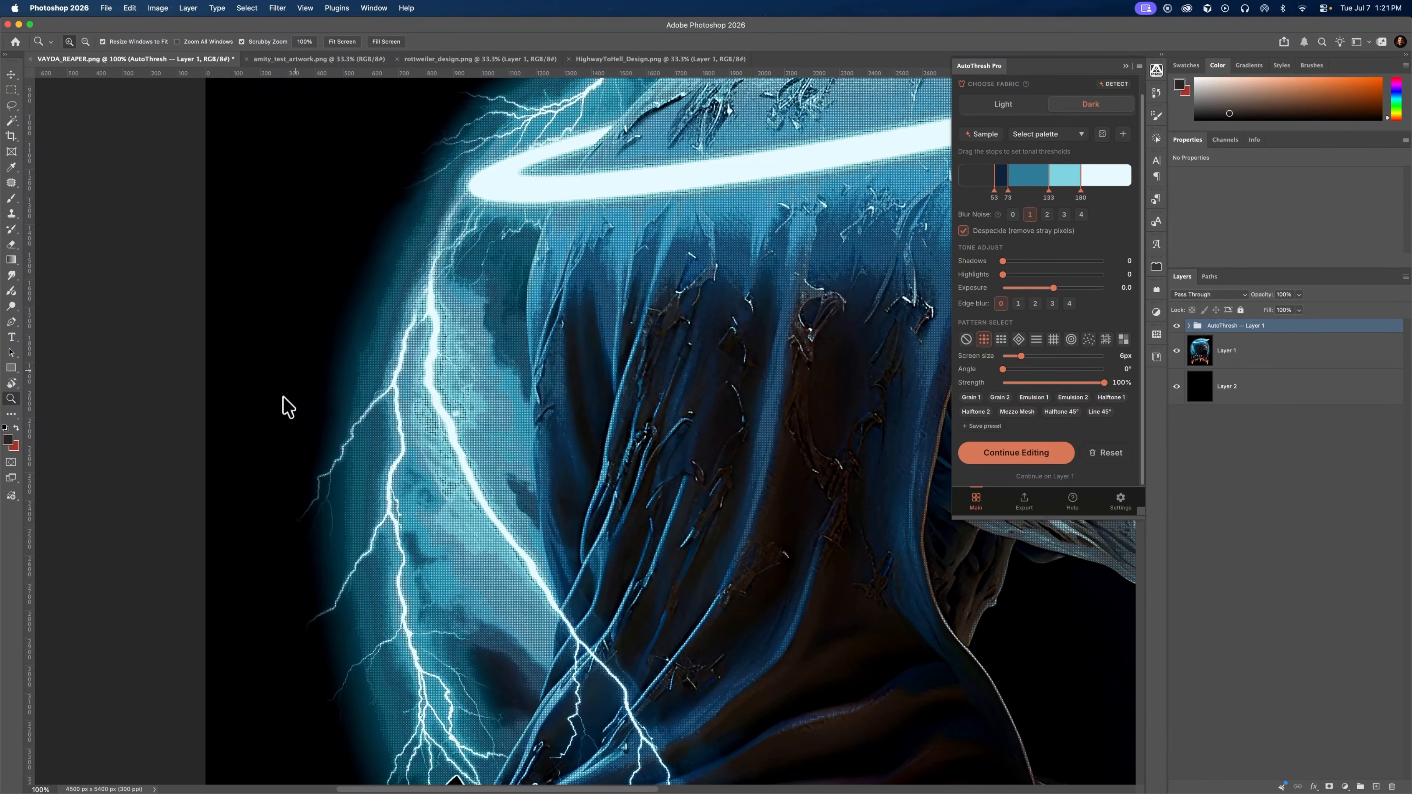
# Switch to AutoThresh Web and set the mode to DTG / DTF
pyautogui.click(227, 756)
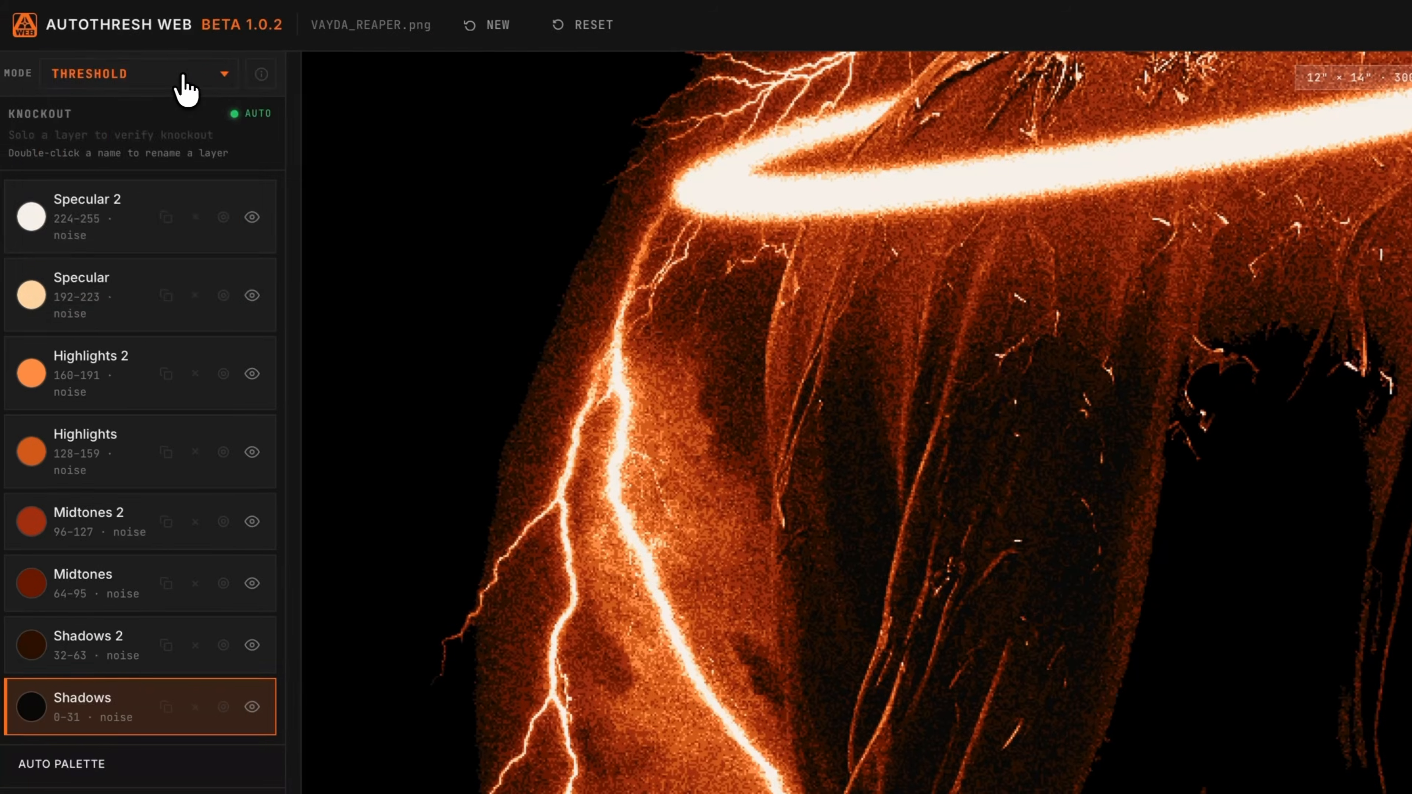
pyautogui.click(147, 73)
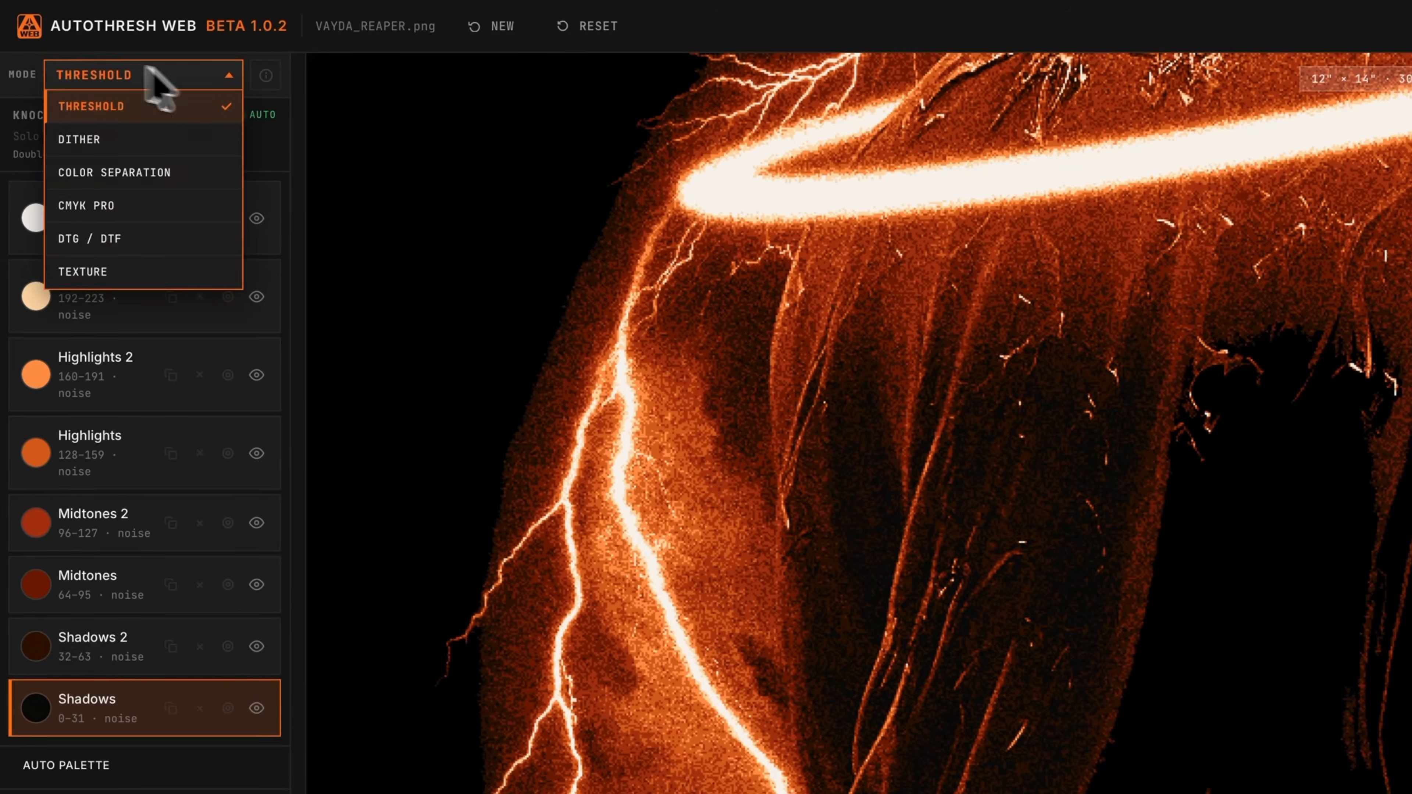
pyautogui.click(140, 245)
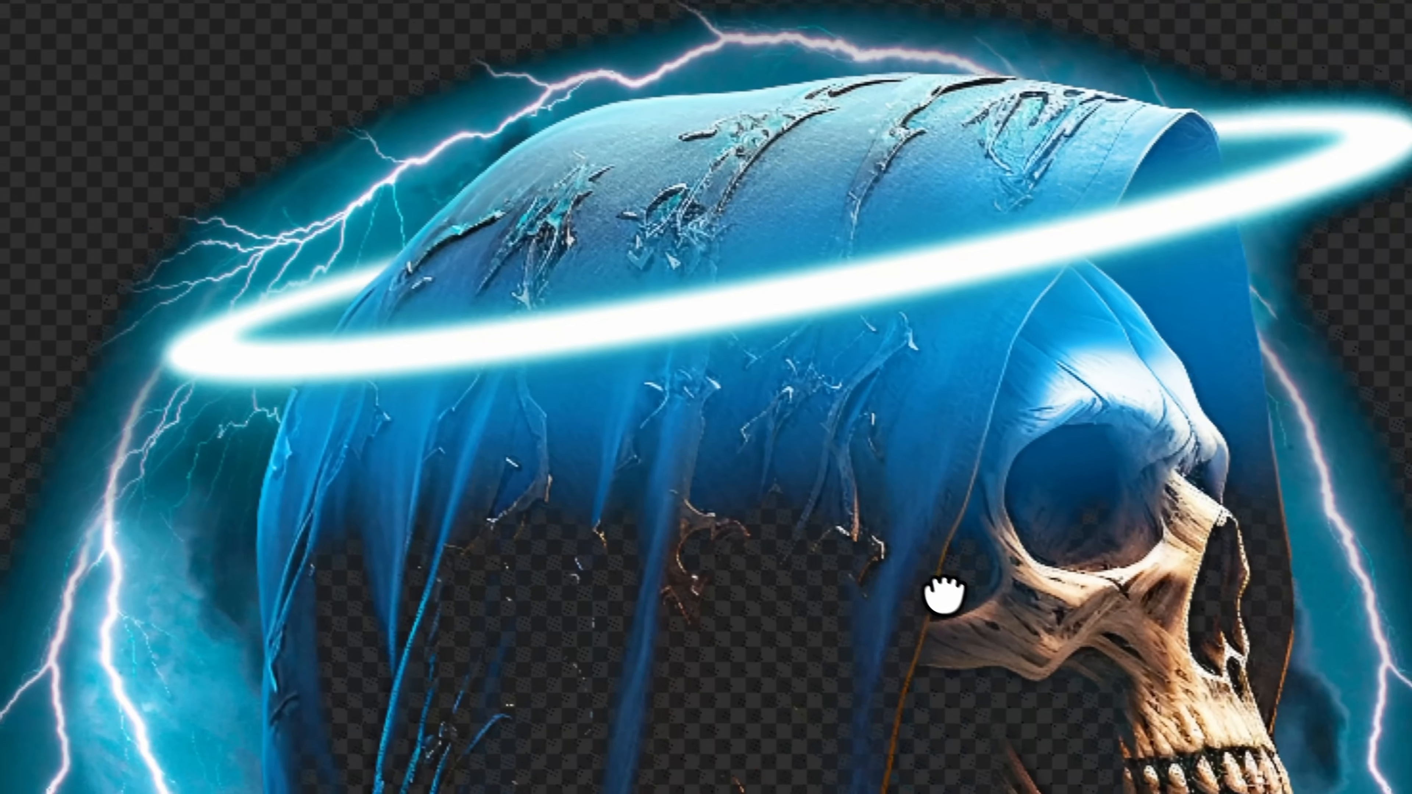
# Set the halftone screen frequency to 69 LPI
pyautogui.moveTo(945, 590); pyautogui.dragTo(960, 534)
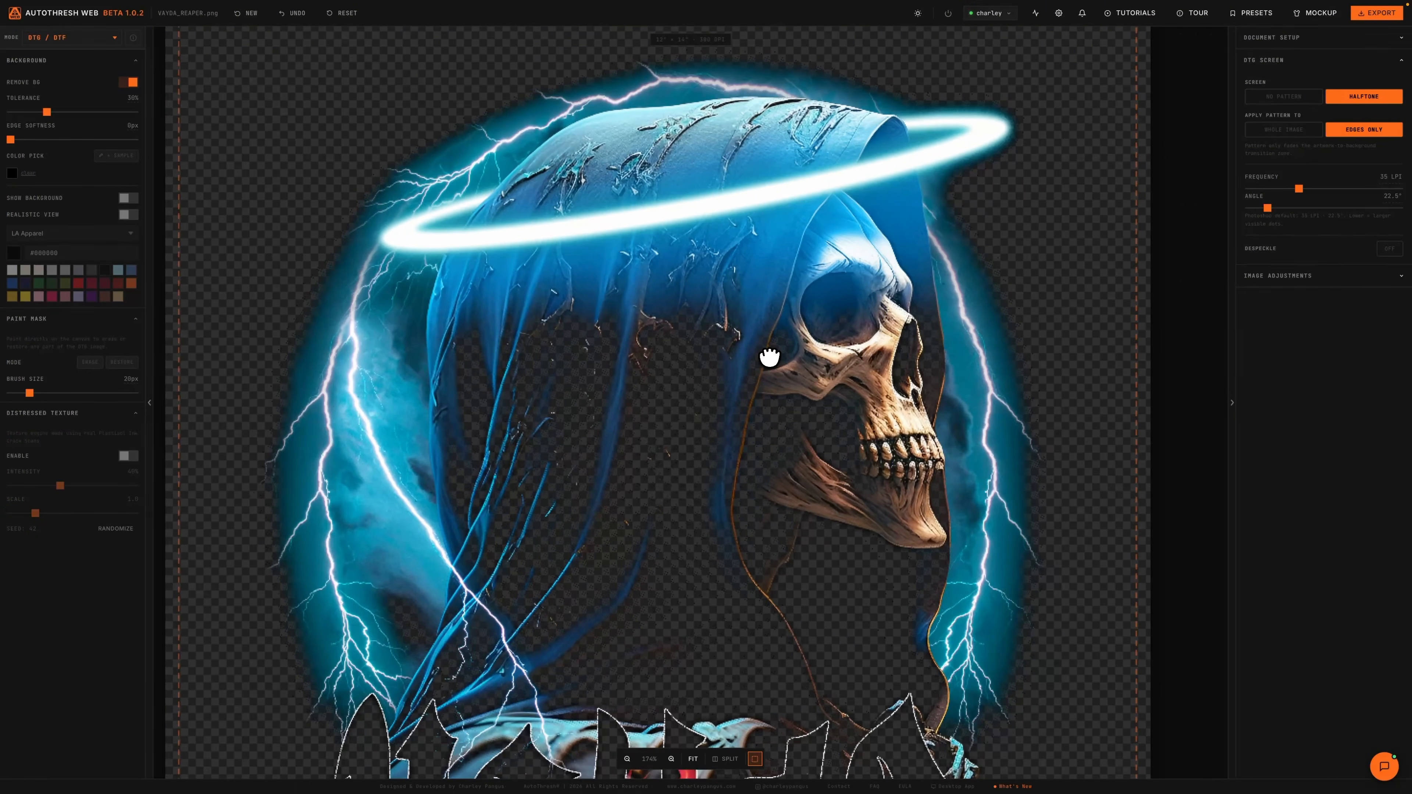
pyautogui.scroll(8, 271, 268)
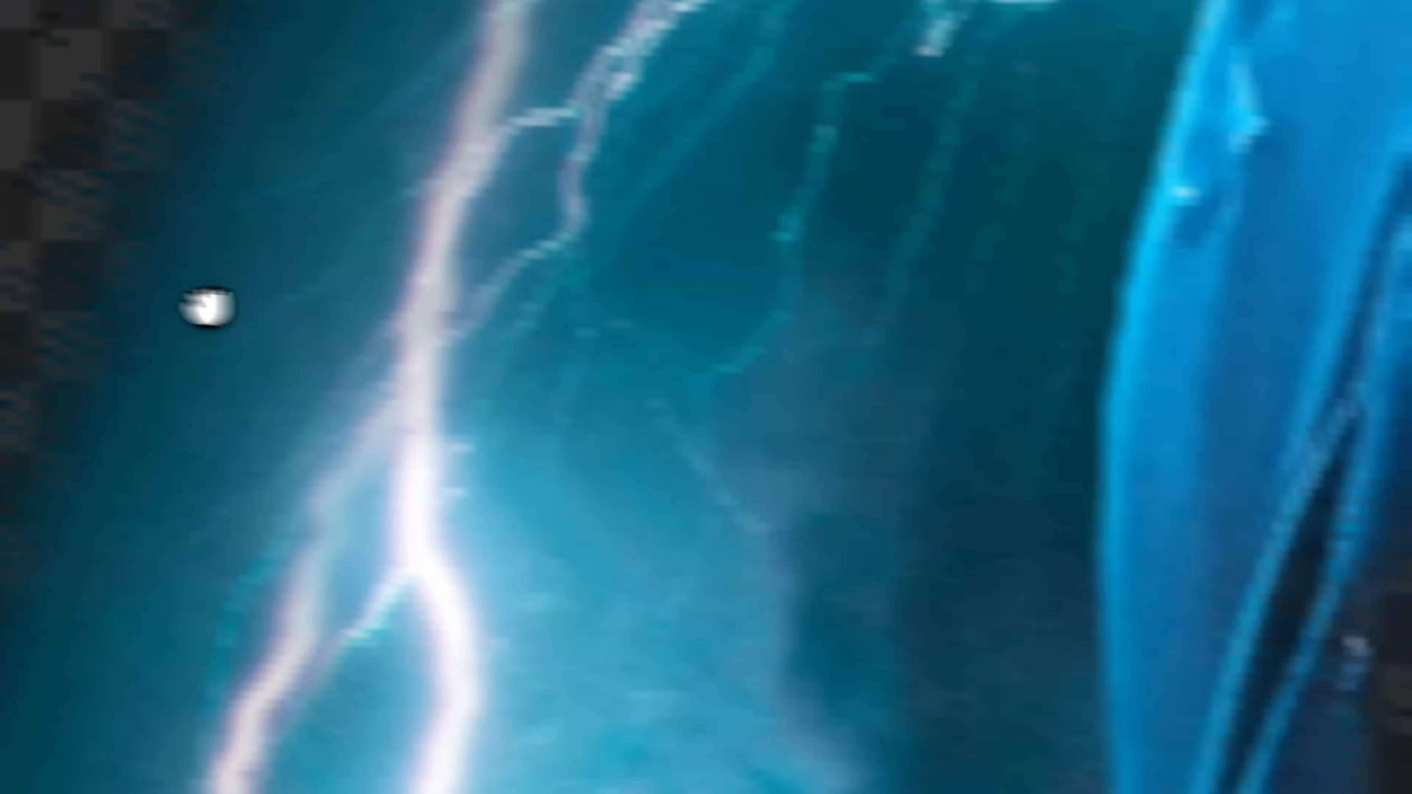
pyautogui.moveTo(133, 323); pyautogui.dragTo(996, 473)
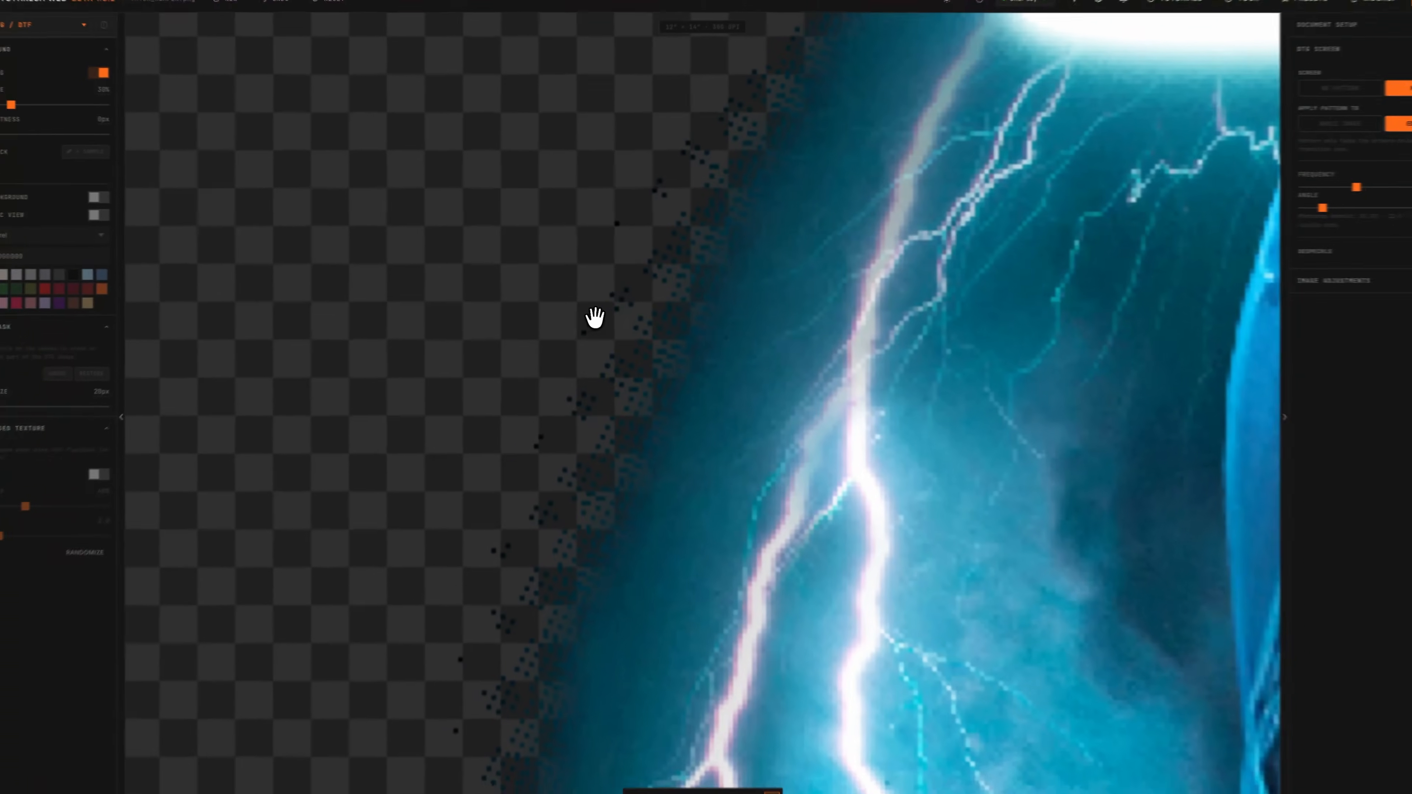
pyautogui.scroll(-6, 687, 392)
pyautogui.scroll(-3, 621, 322)
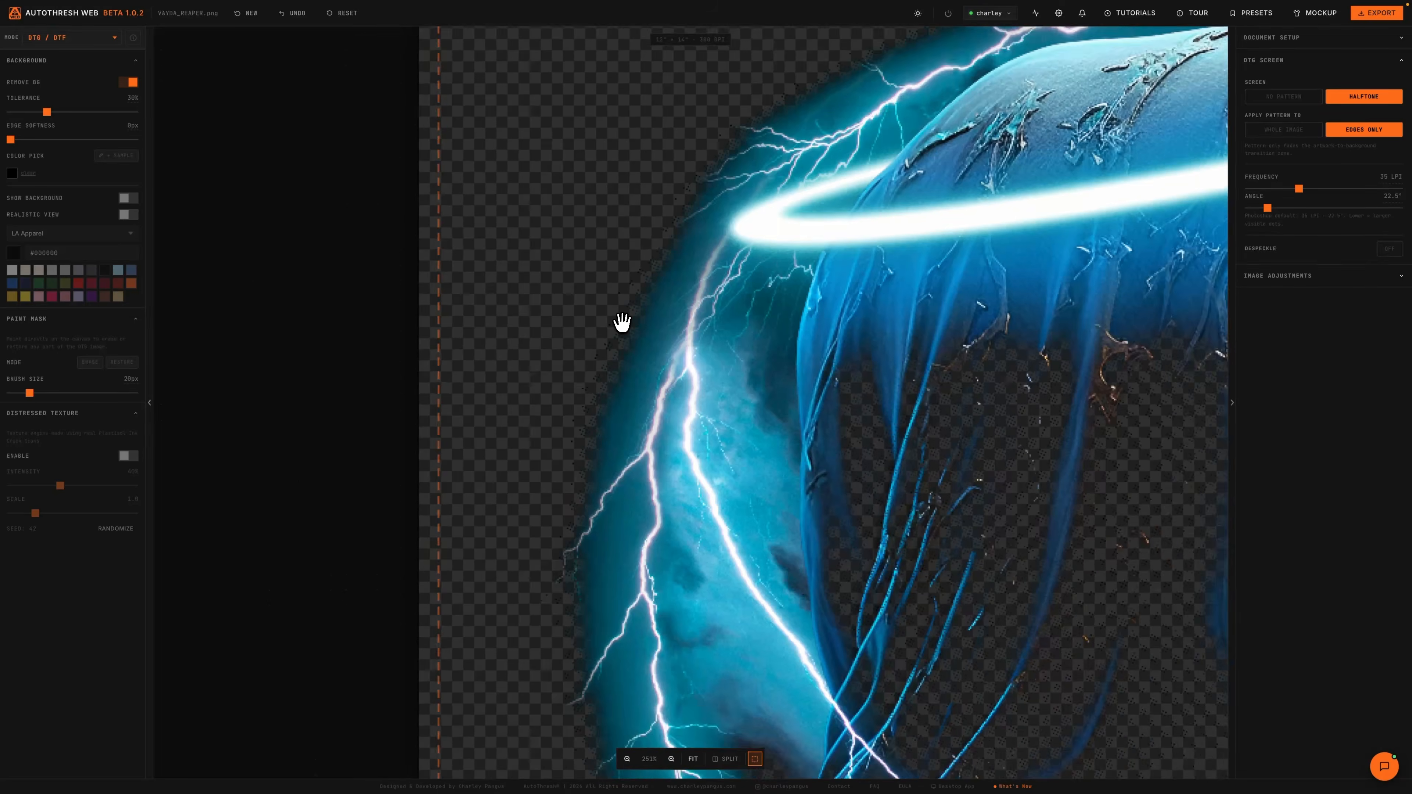
pyautogui.scroll(4, 417, 321)
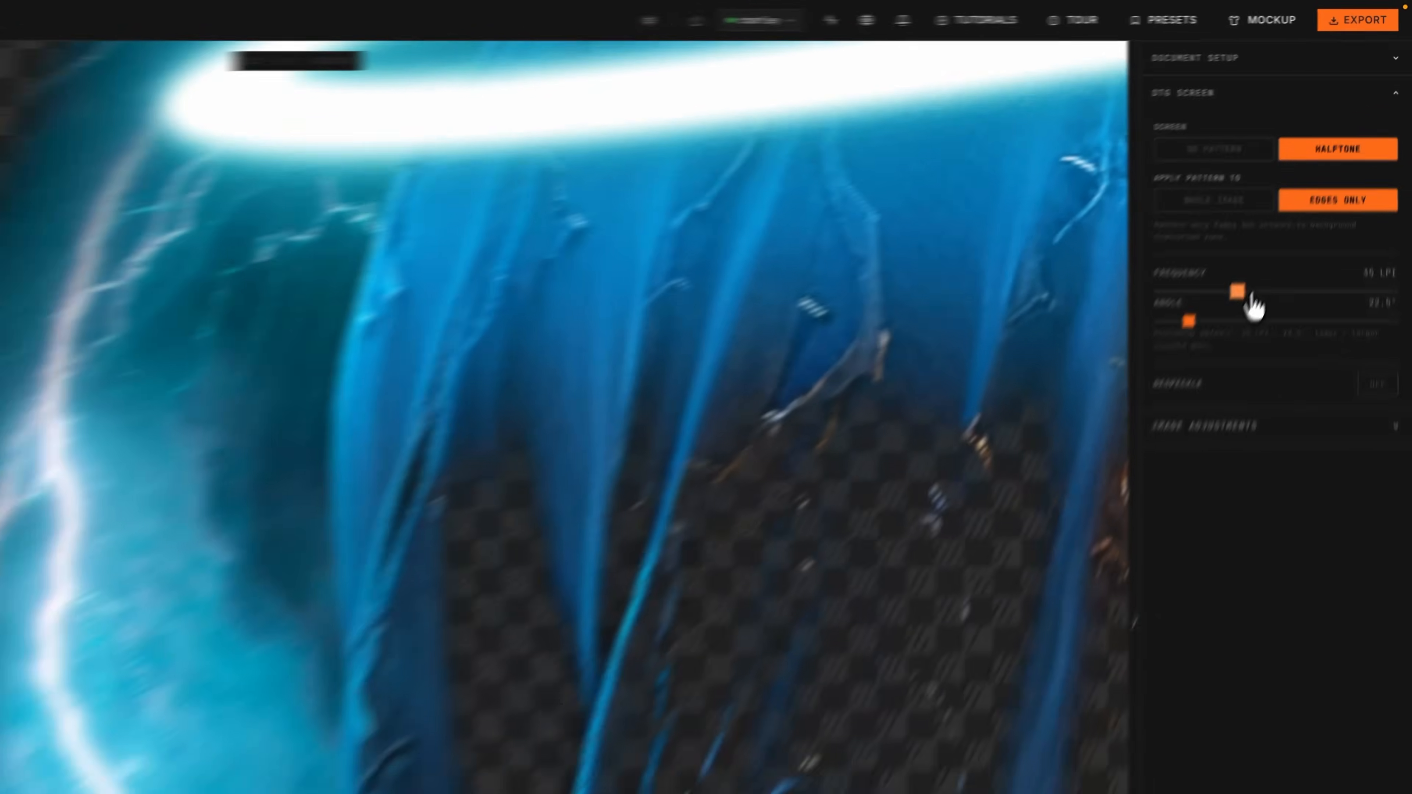
pyautogui.moveTo(1300, 190); pyautogui.dragTo(1382, 189)
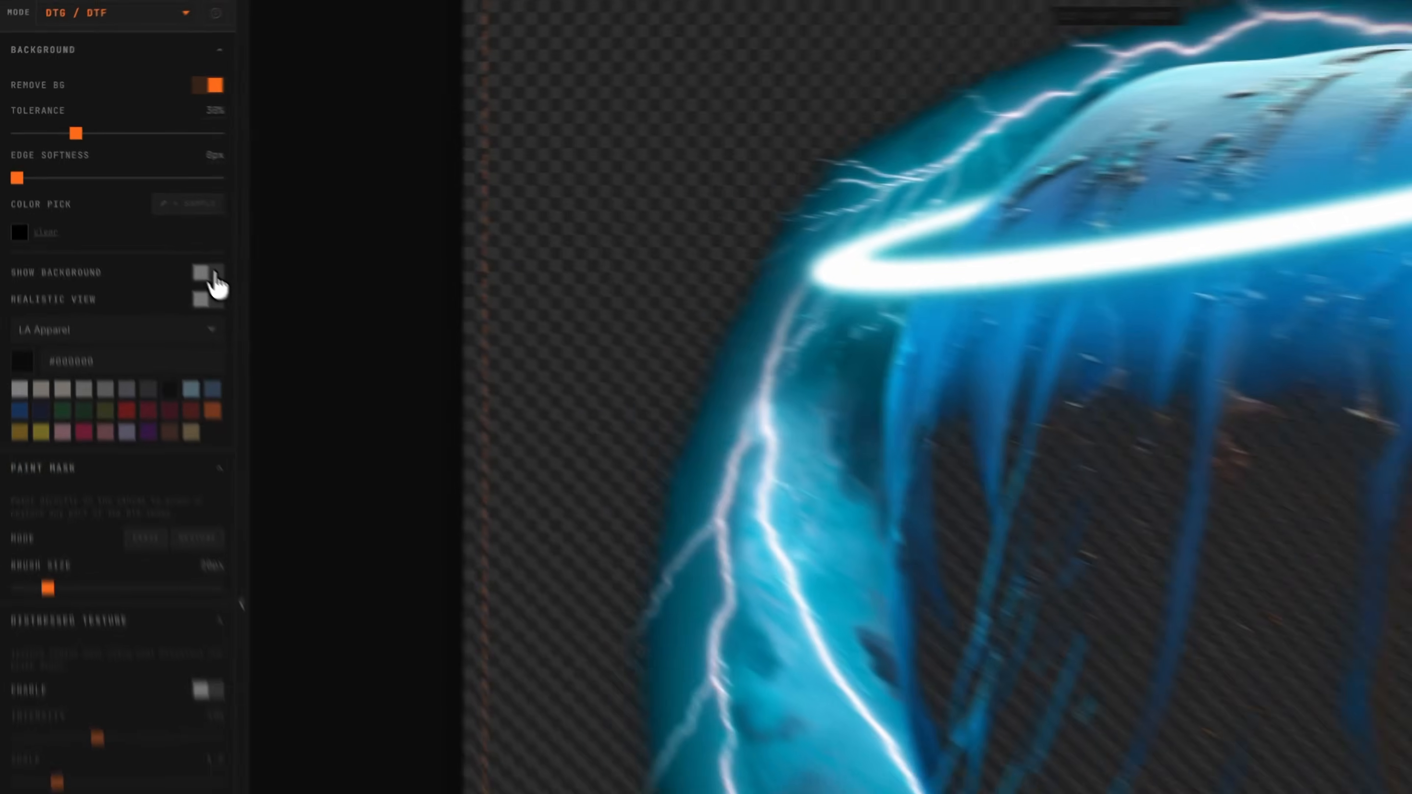
# Turn on Show Background and Realistic View to preview the print on a dark shirt
pyautogui.click(129, 198)
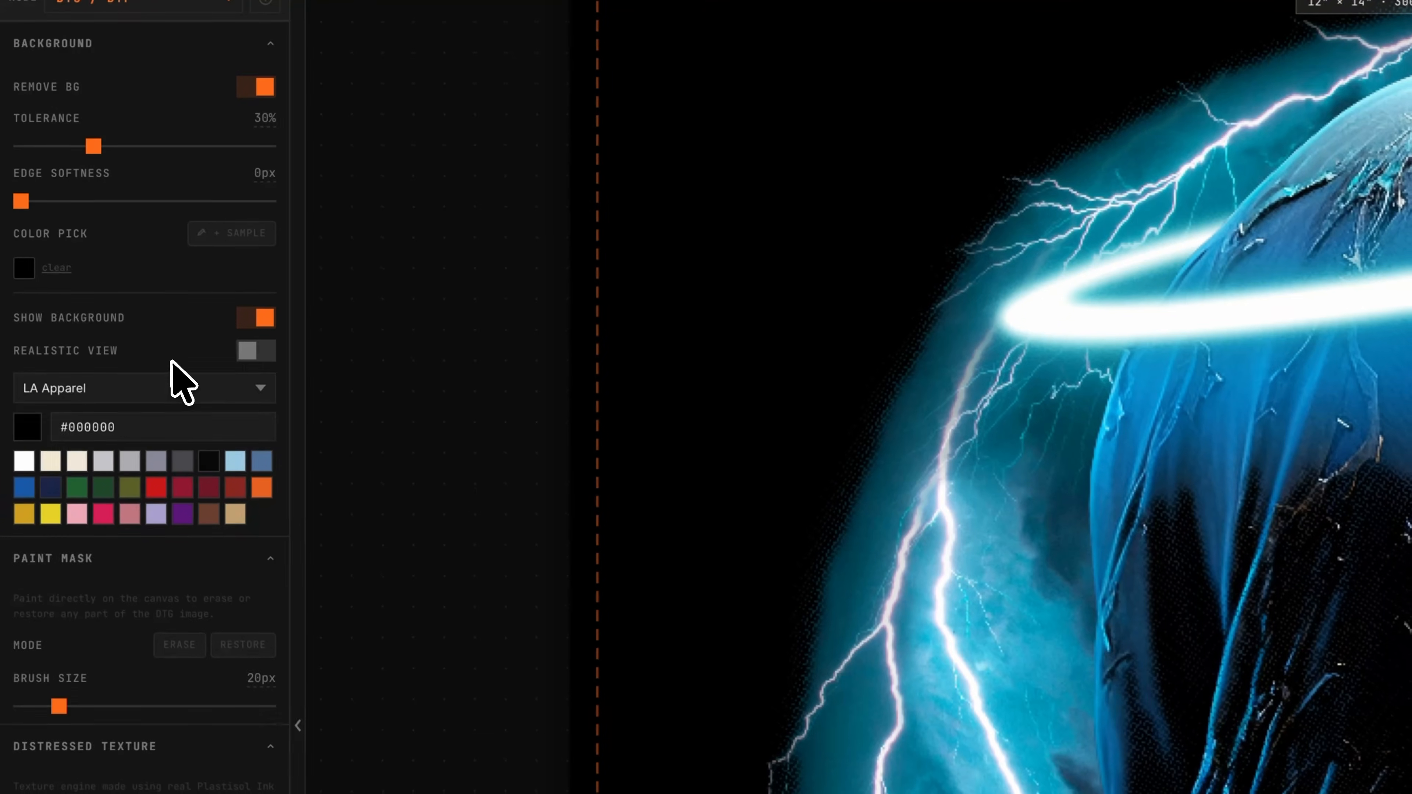
pyautogui.click(128, 215)
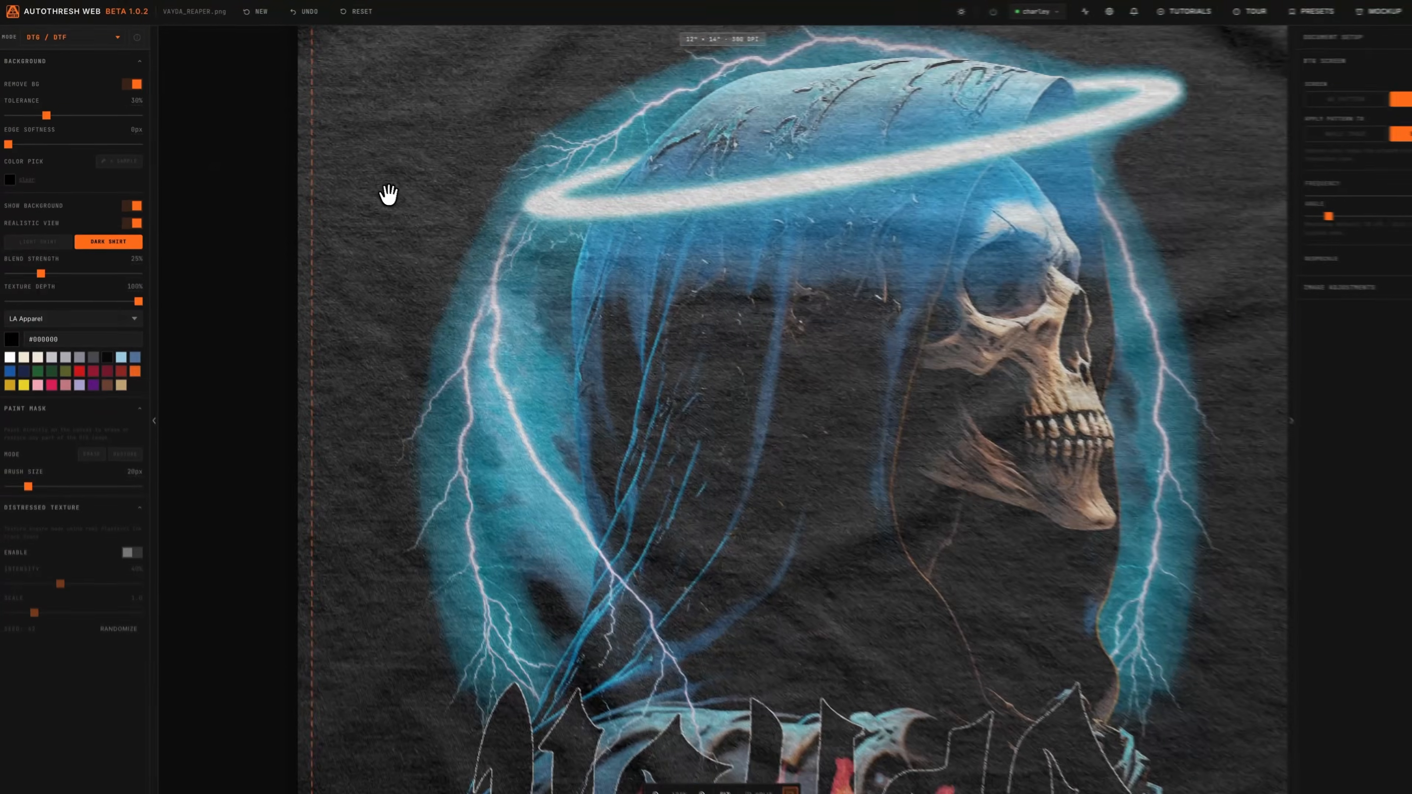
pyautogui.scroll(5, 544, 292)
pyautogui.scroll(-5, 976, 517)
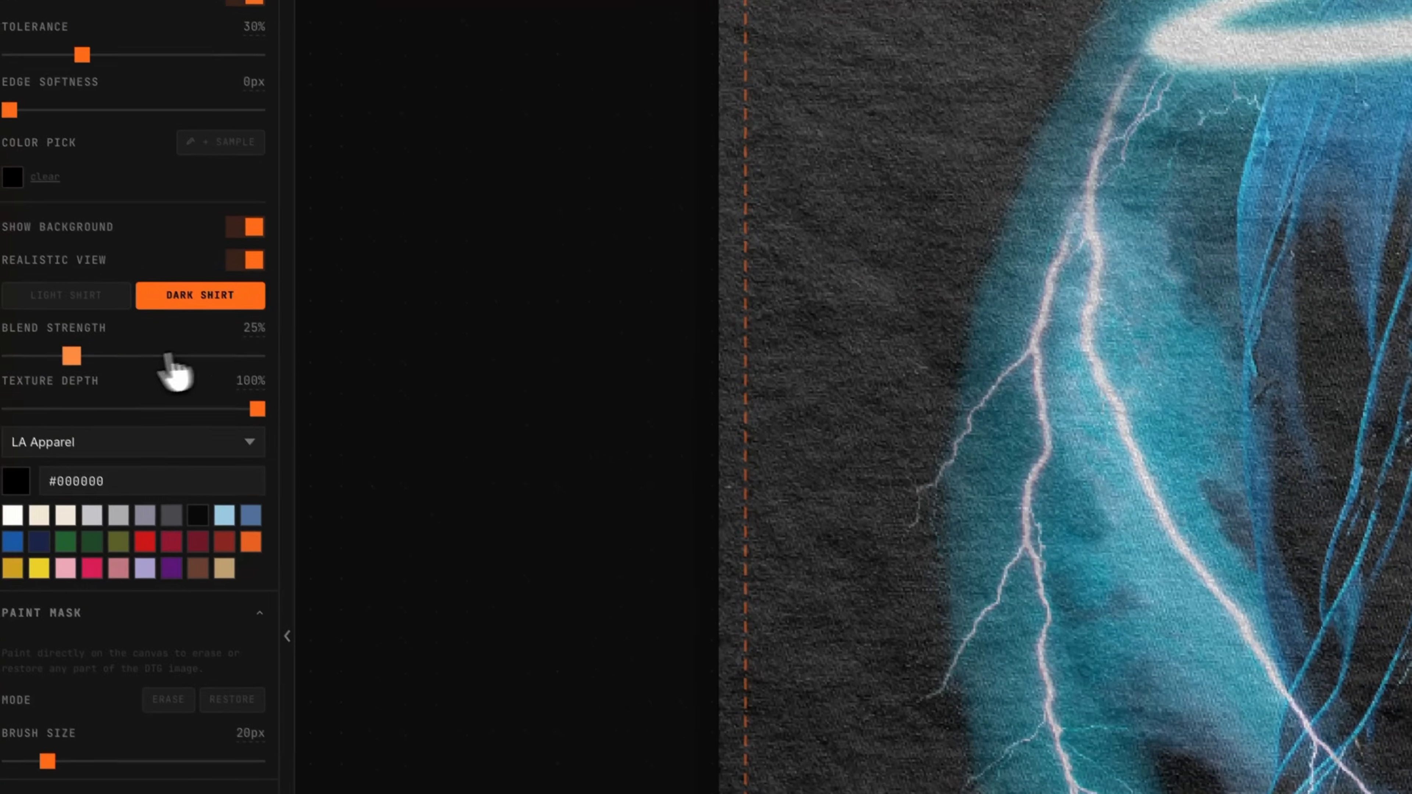
pyautogui.moveTo(176, 370); pyautogui.dragTo(130, 372)
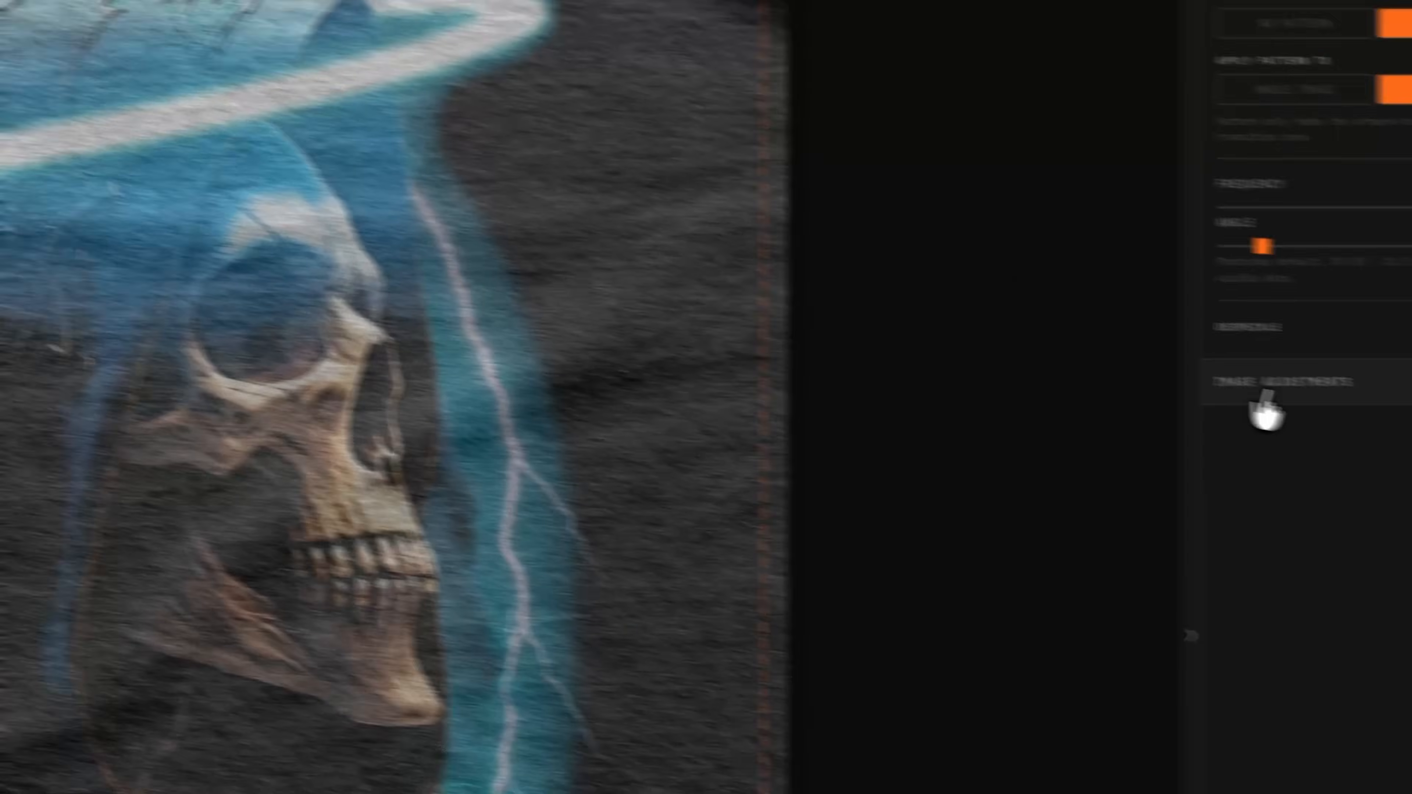
# Open Image Adjustments, review the Basic, Levels and Curves options, and raise Saturation to 58
pyautogui.click(1267, 394)
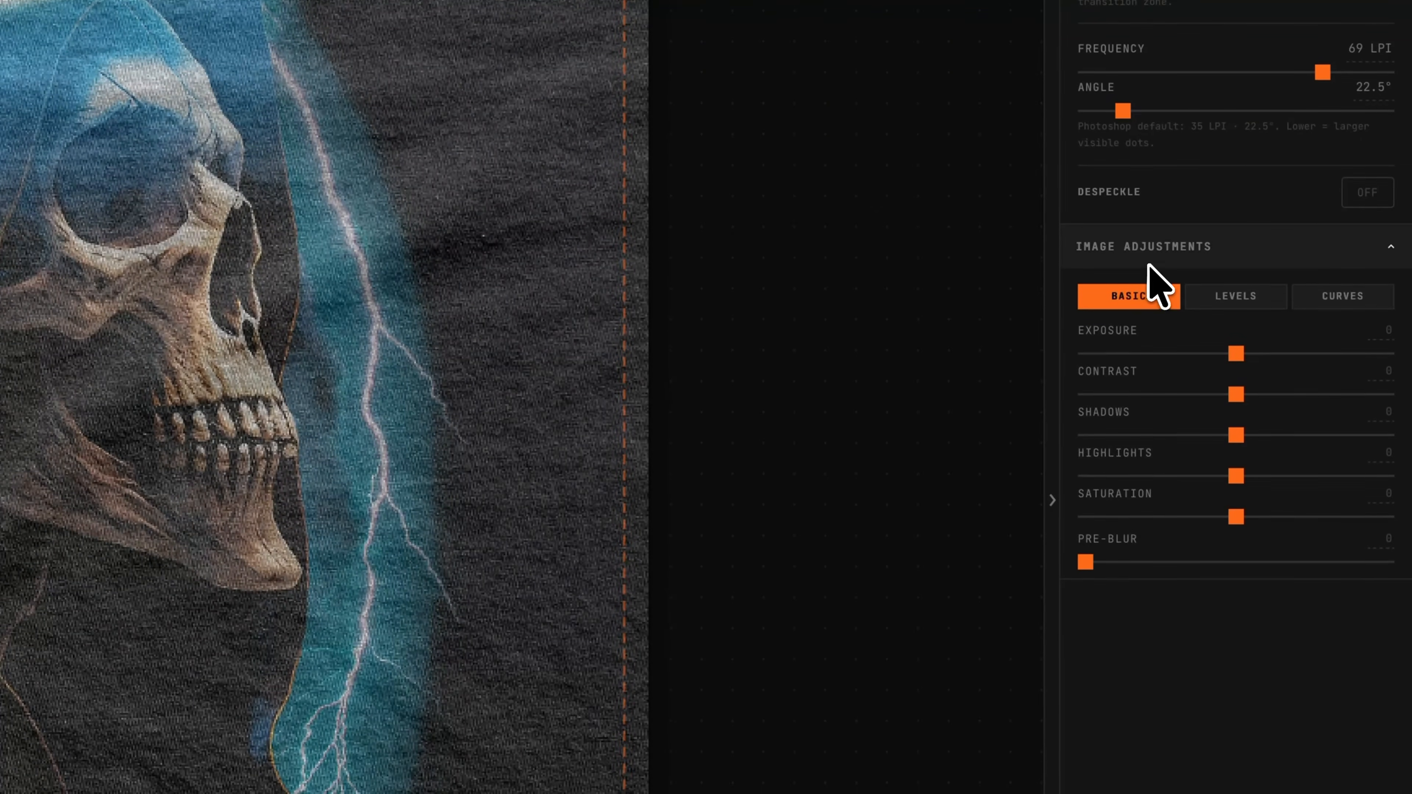
pyautogui.click(1231, 303)
pyautogui.click(1359, 303)
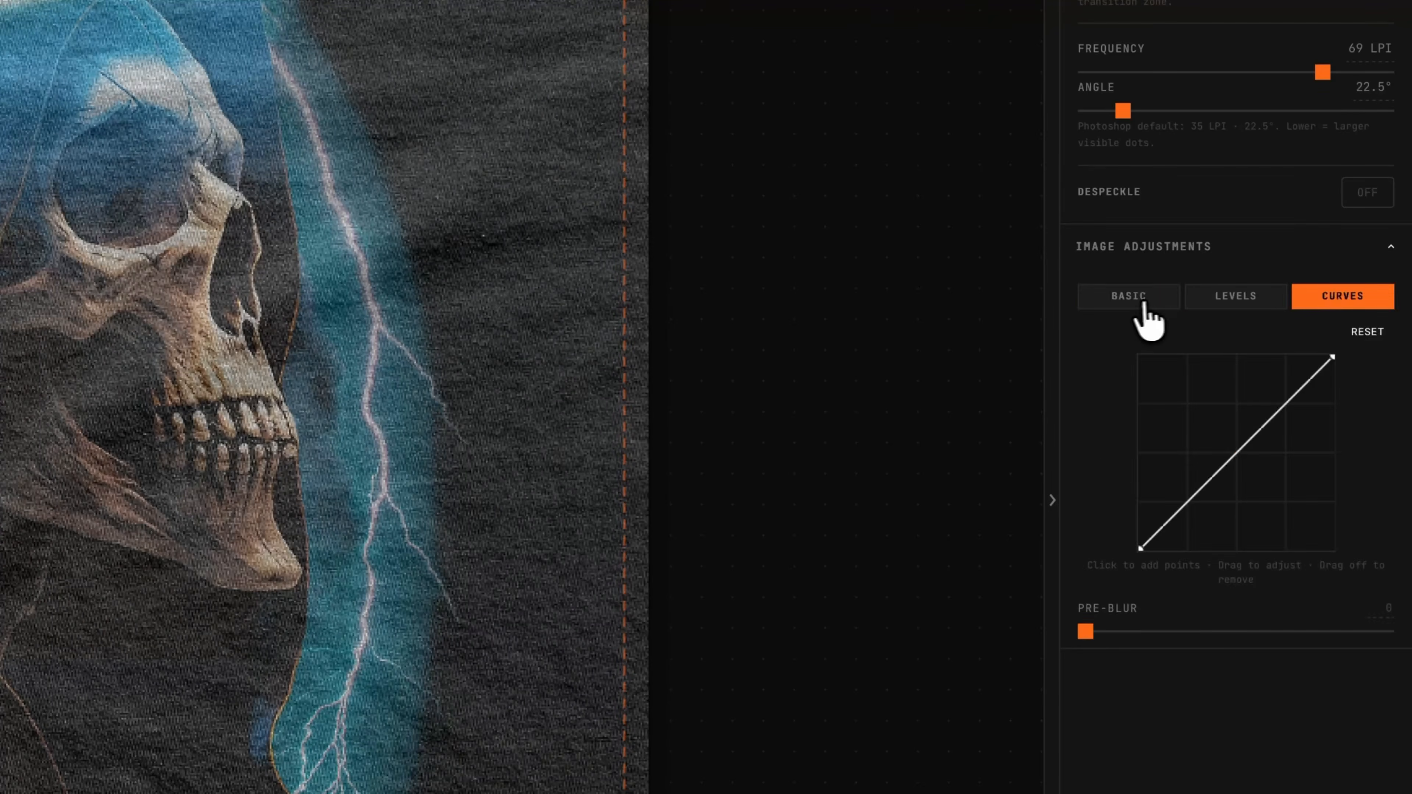
pyautogui.click(1142, 310)
pyautogui.click(1226, 303)
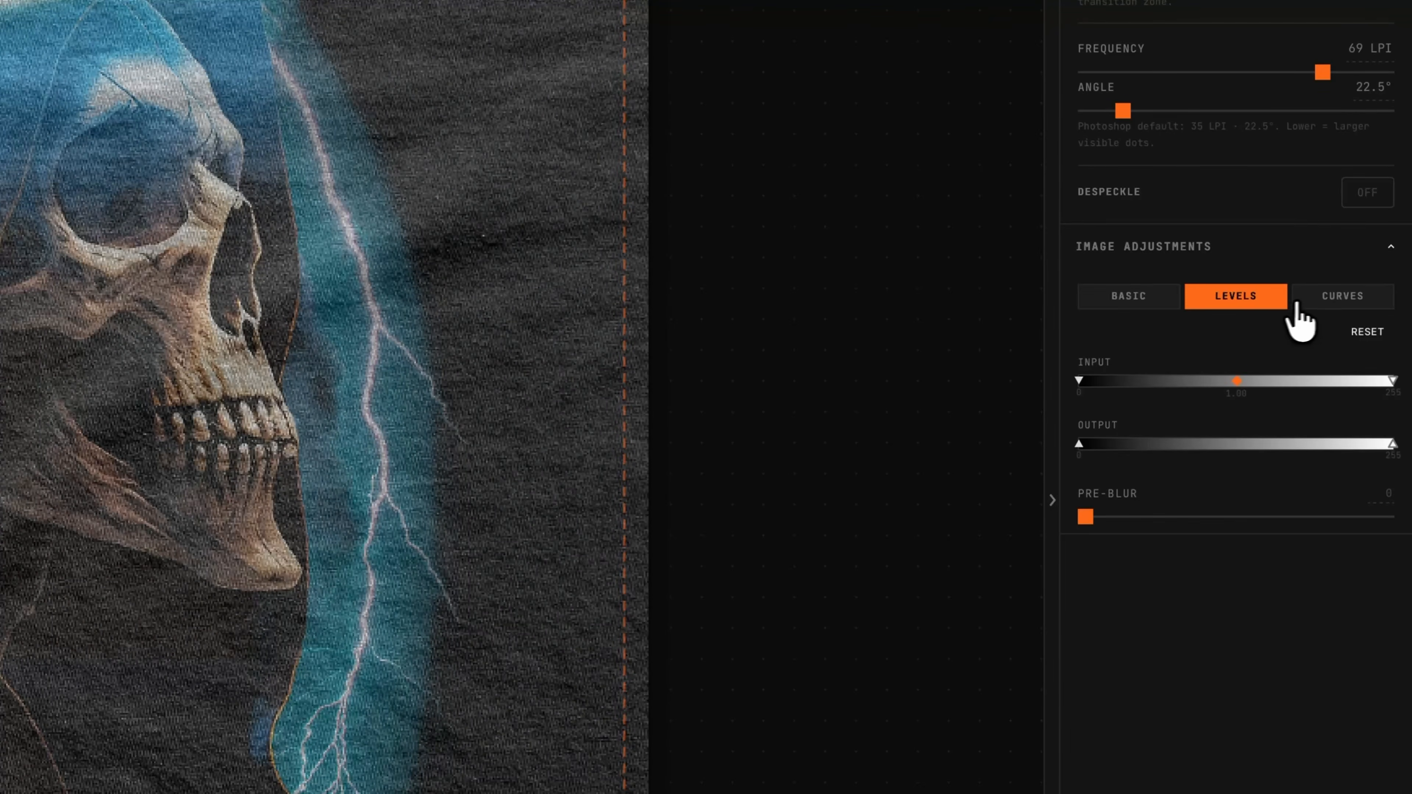
pyautogui.click(1337, 303)
pyautogui.click(1137, 303)
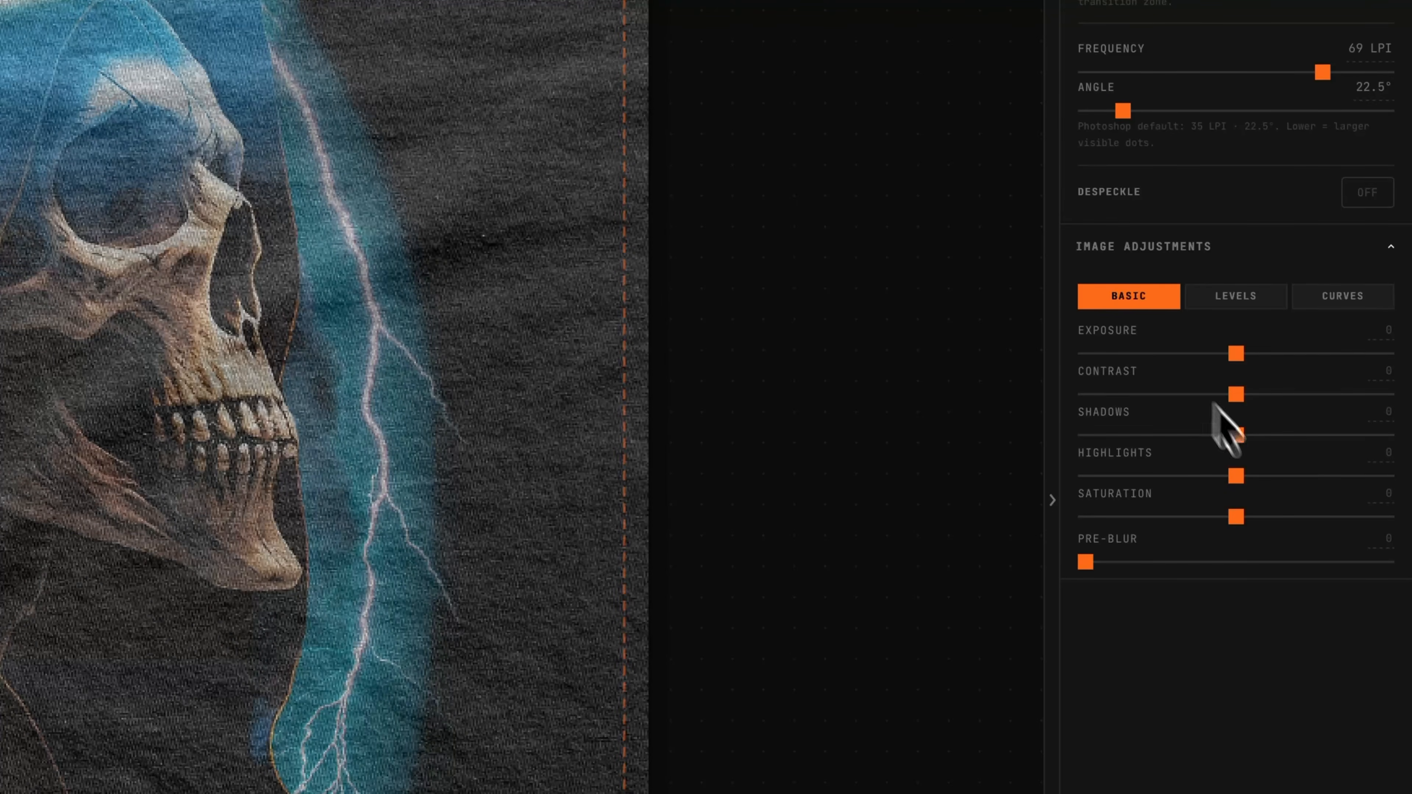
pyautogui.moveTo(1237, 516); pyautogui.dragTo(1325, 532)
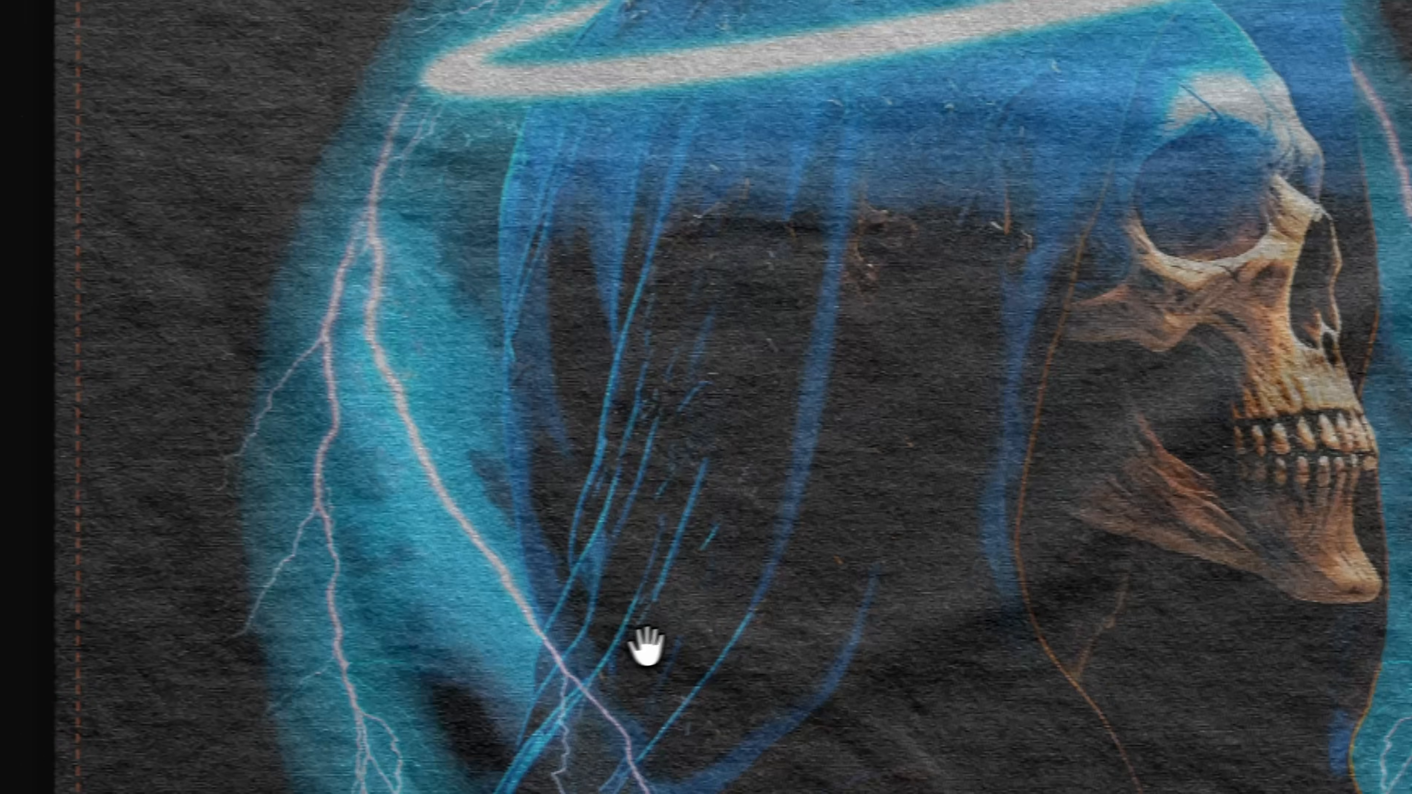
pyautogui.scroll(-4, 650, 646)
pyautogui.moveTo(881, 635); pyautogui.dragTo(908, 468)
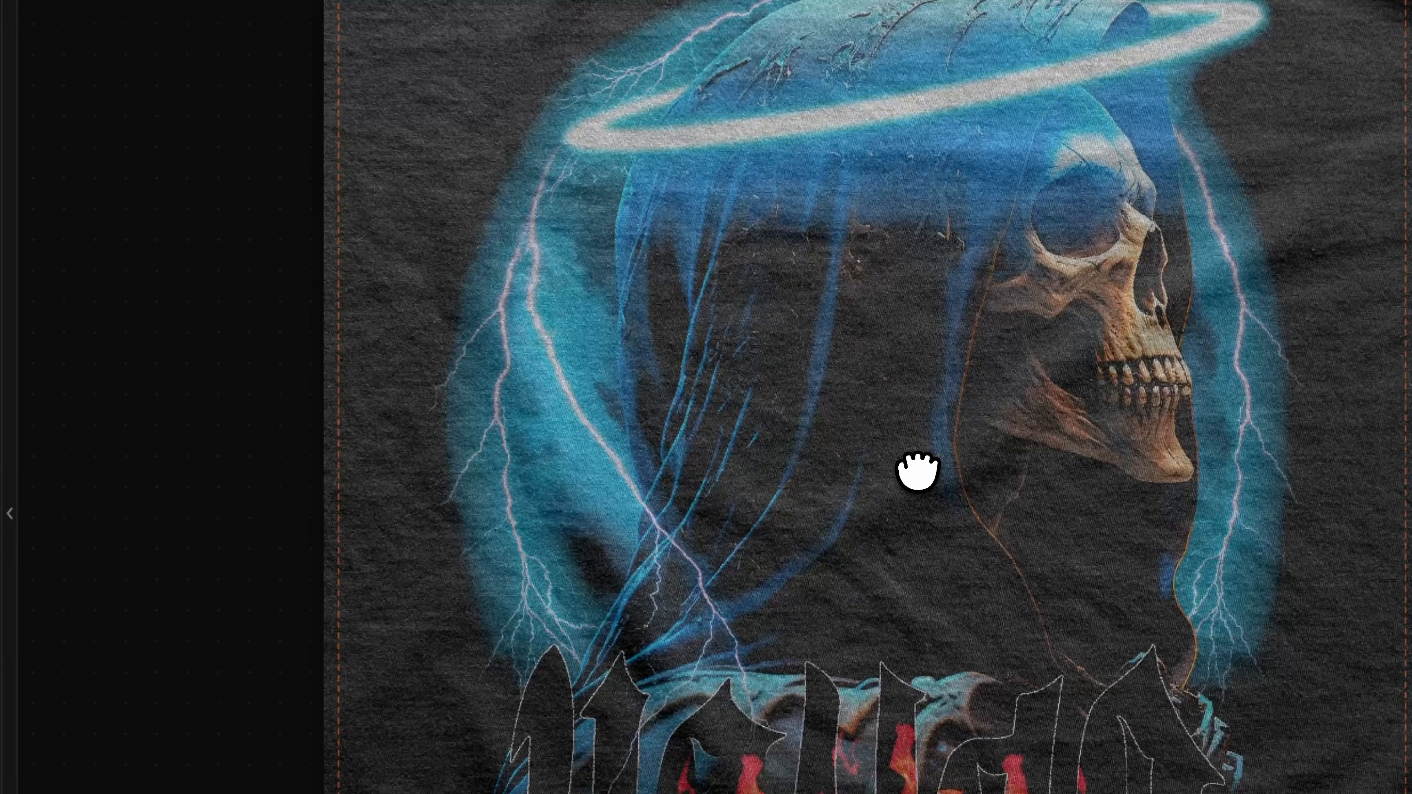
# Set the distressed texture scale to 0.5 on the shirt preview
pyautogui.scroll(5, 945, 451)
pyautogui.moveTo(510, 313); pyautogui.dragTo(605, 547)
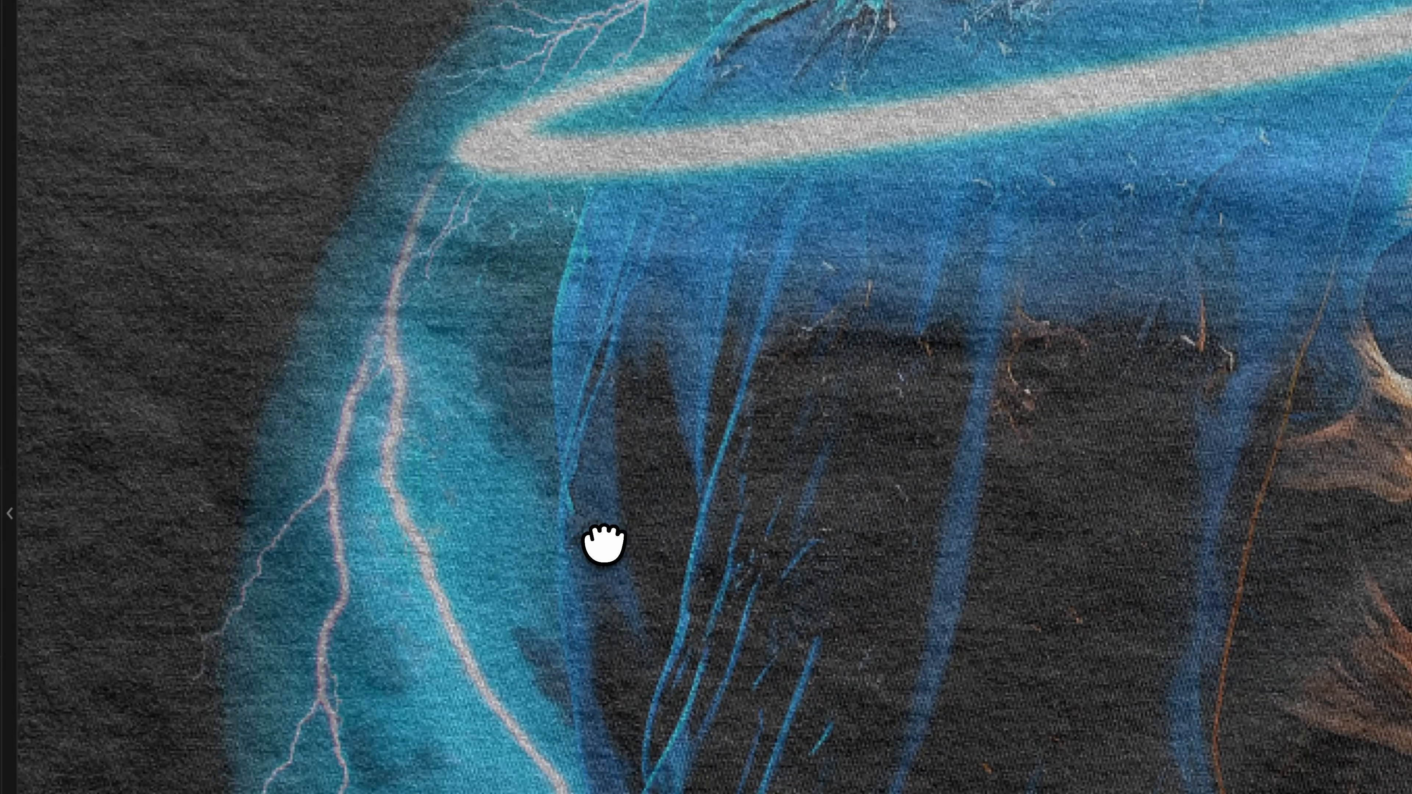
pyautogui.moveTo(690, 518); pyautogui.dragTo(734, 189)
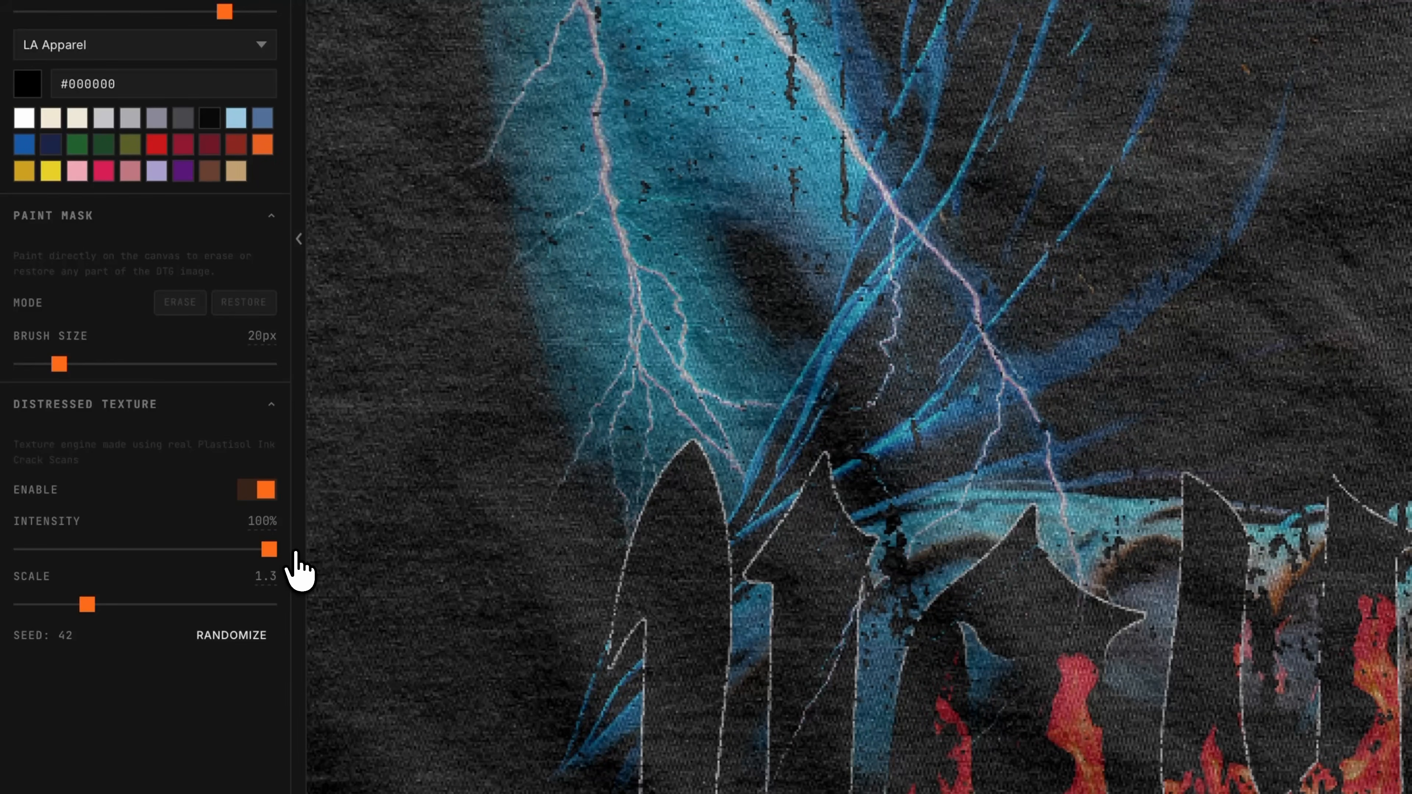
pyautogui.moveTo(88, 604); pyautogui.dragTo(37, 606)
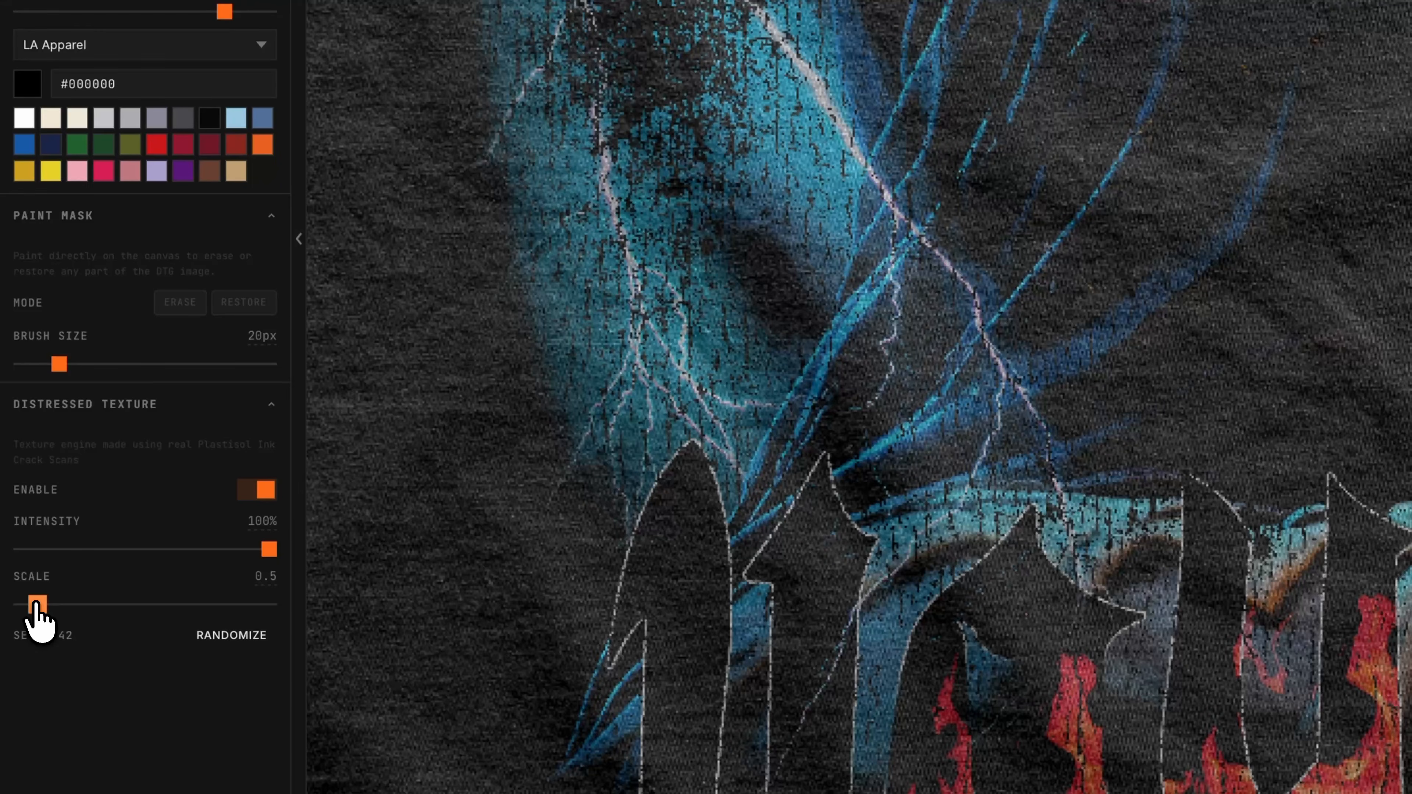
# Compare the DTG screen options, switching between no pattern and halftone and between whole image and edges only
pyautogui.scroll(5, 1044, 57)
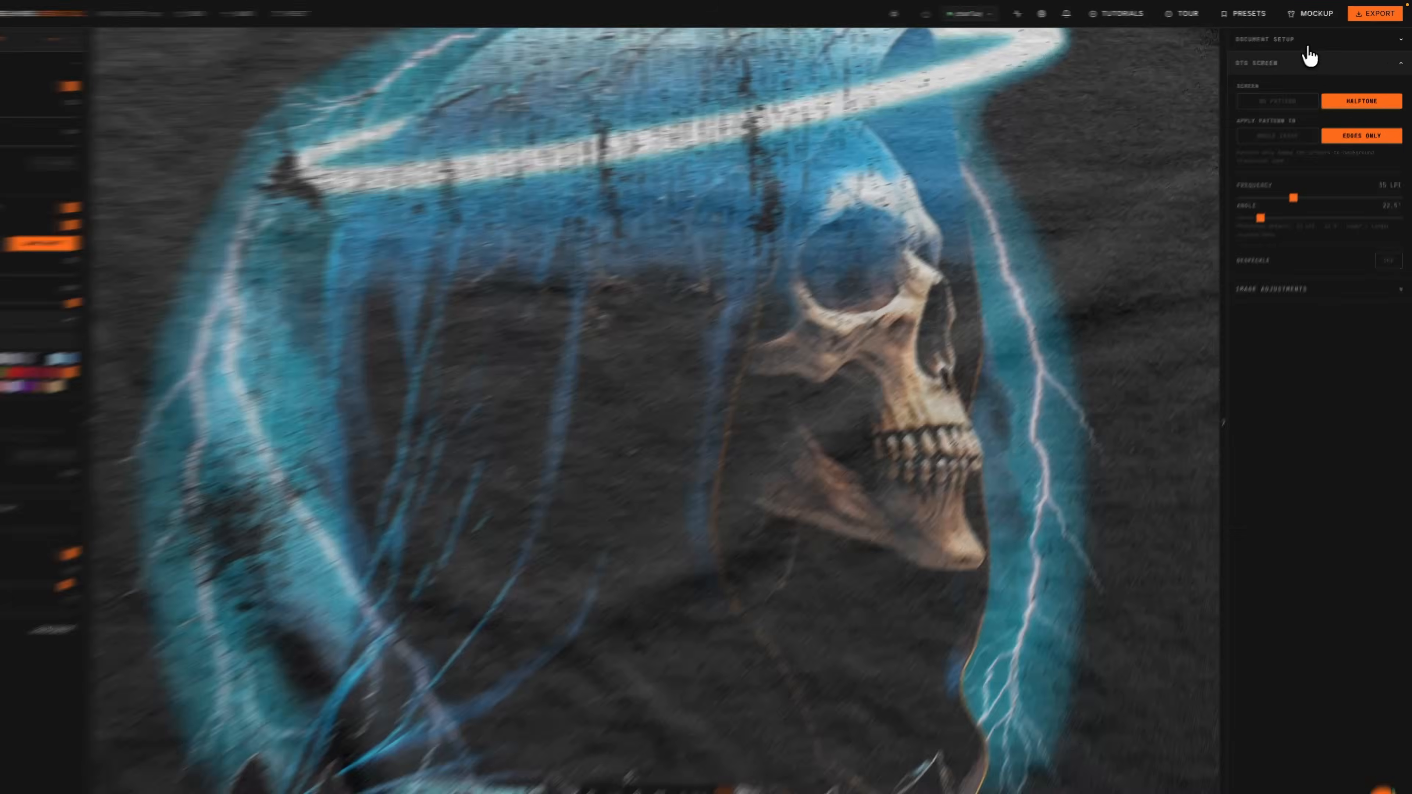
pyautogui.click(1309, 38)
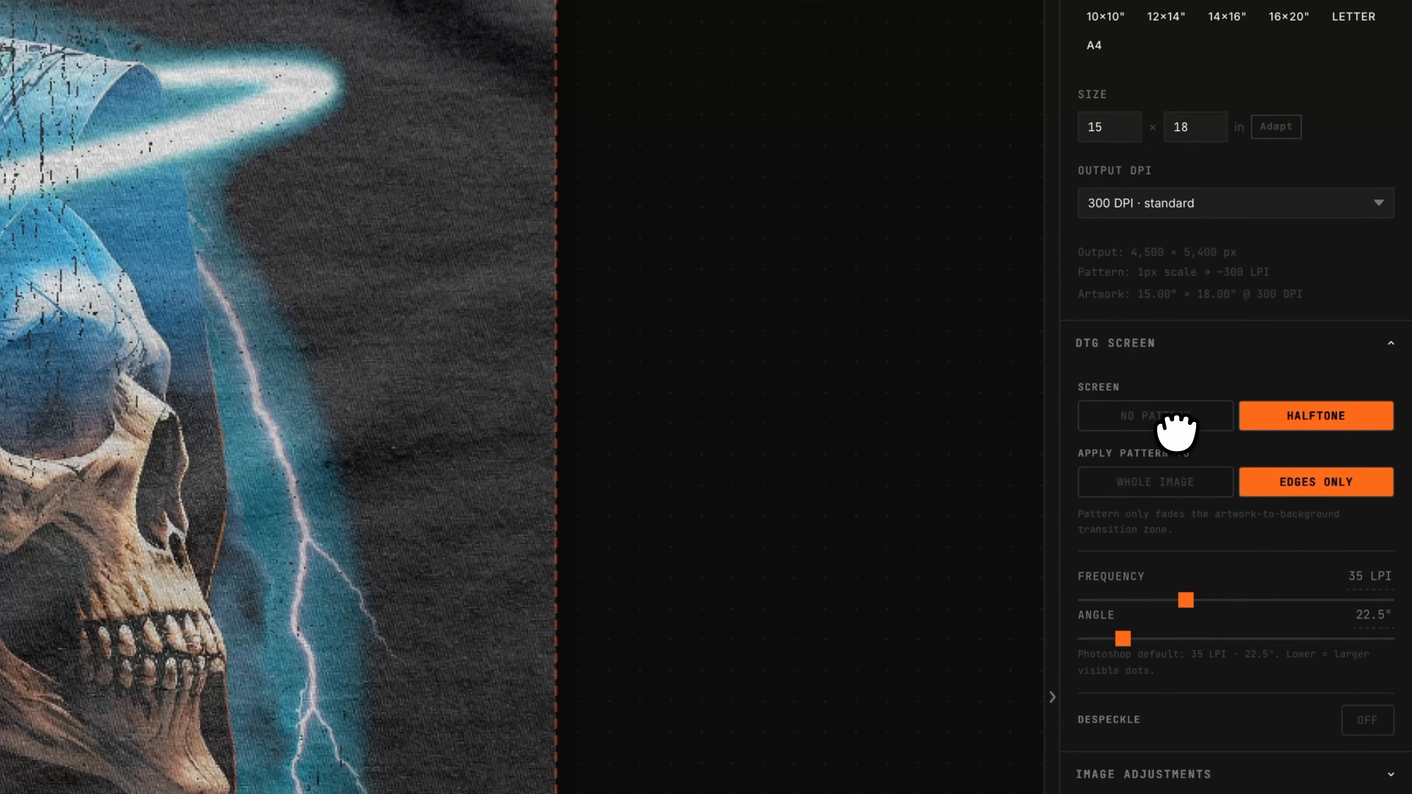
pyautogui.click(1182, 425)
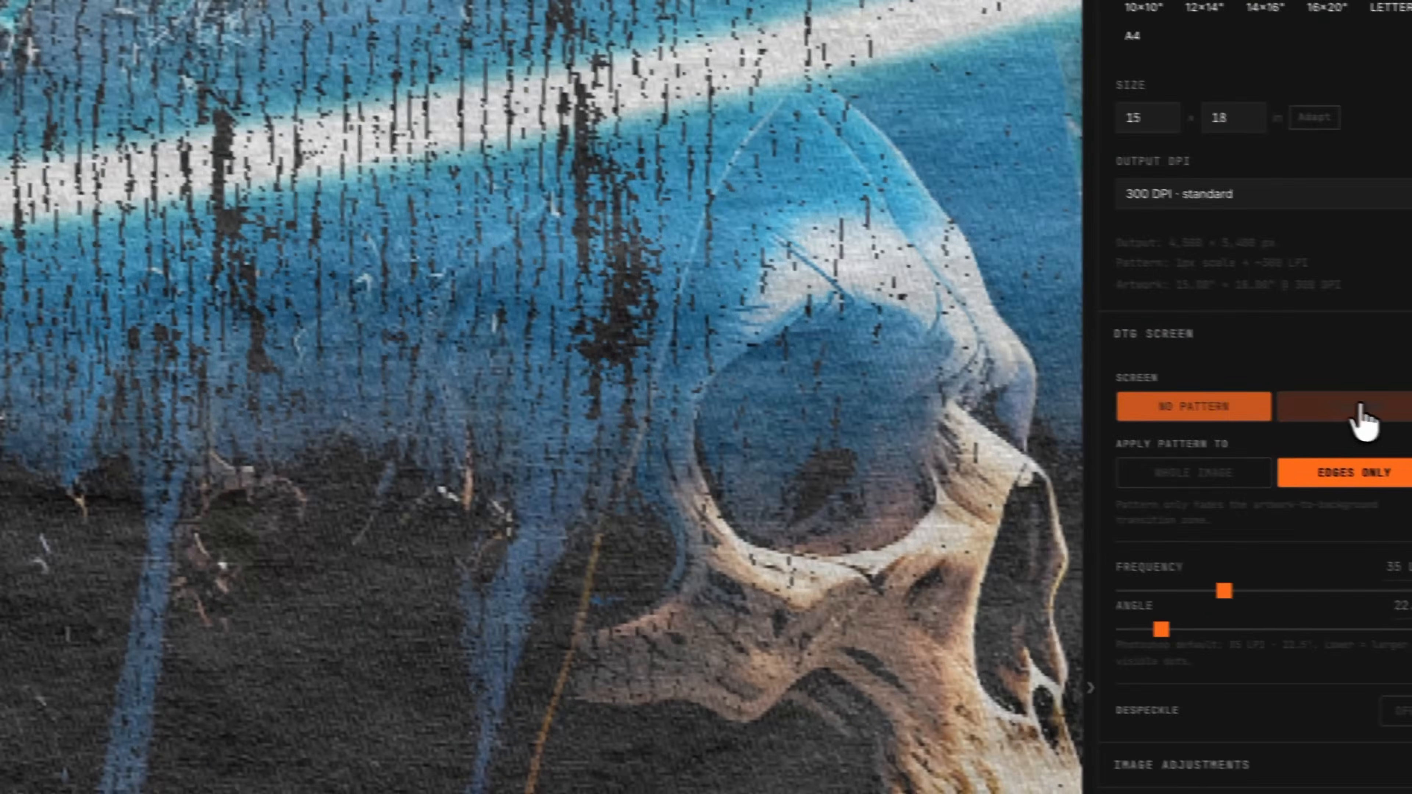
pyautogui.click(1357, 406)
pyautogui.click(1159, 474)
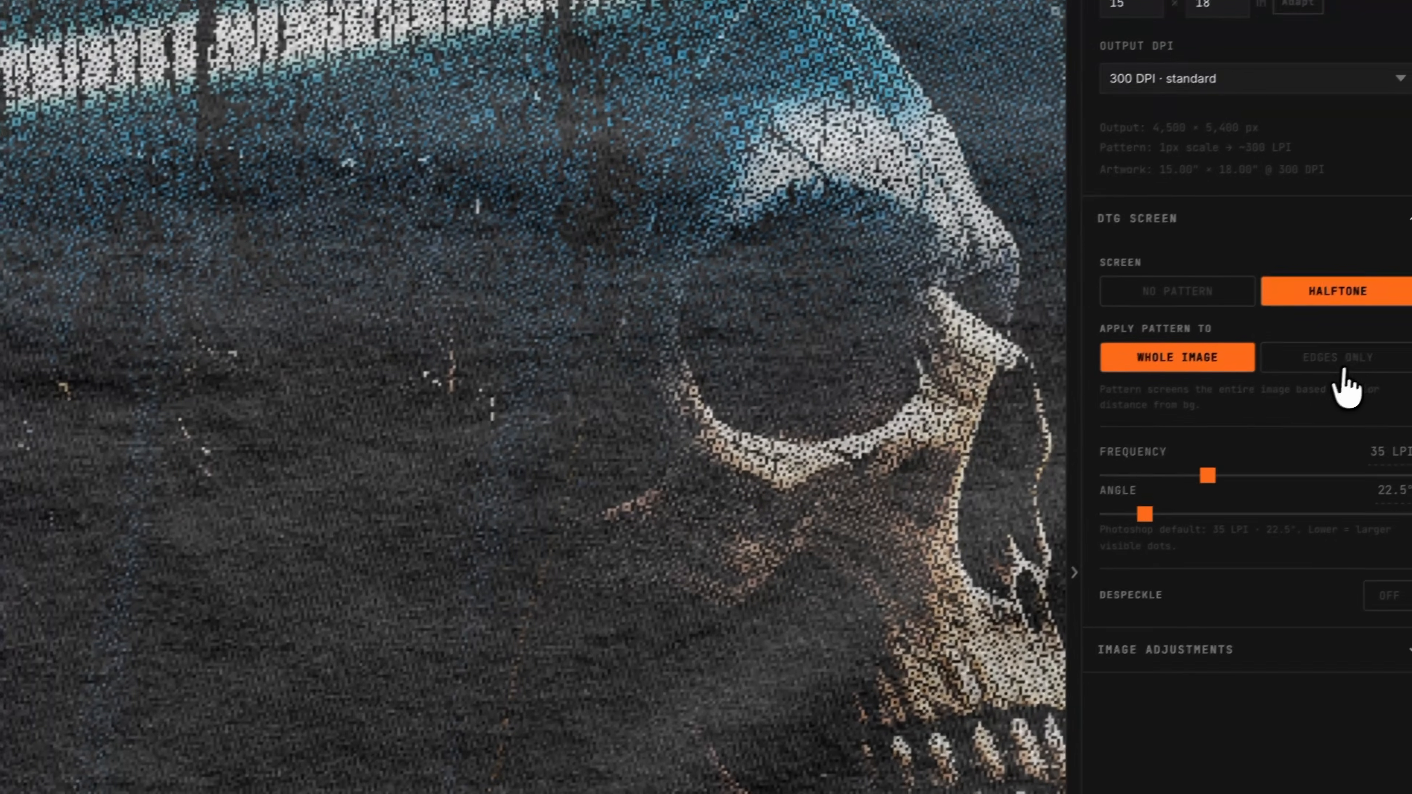
pyautogui.click(1346, 364)
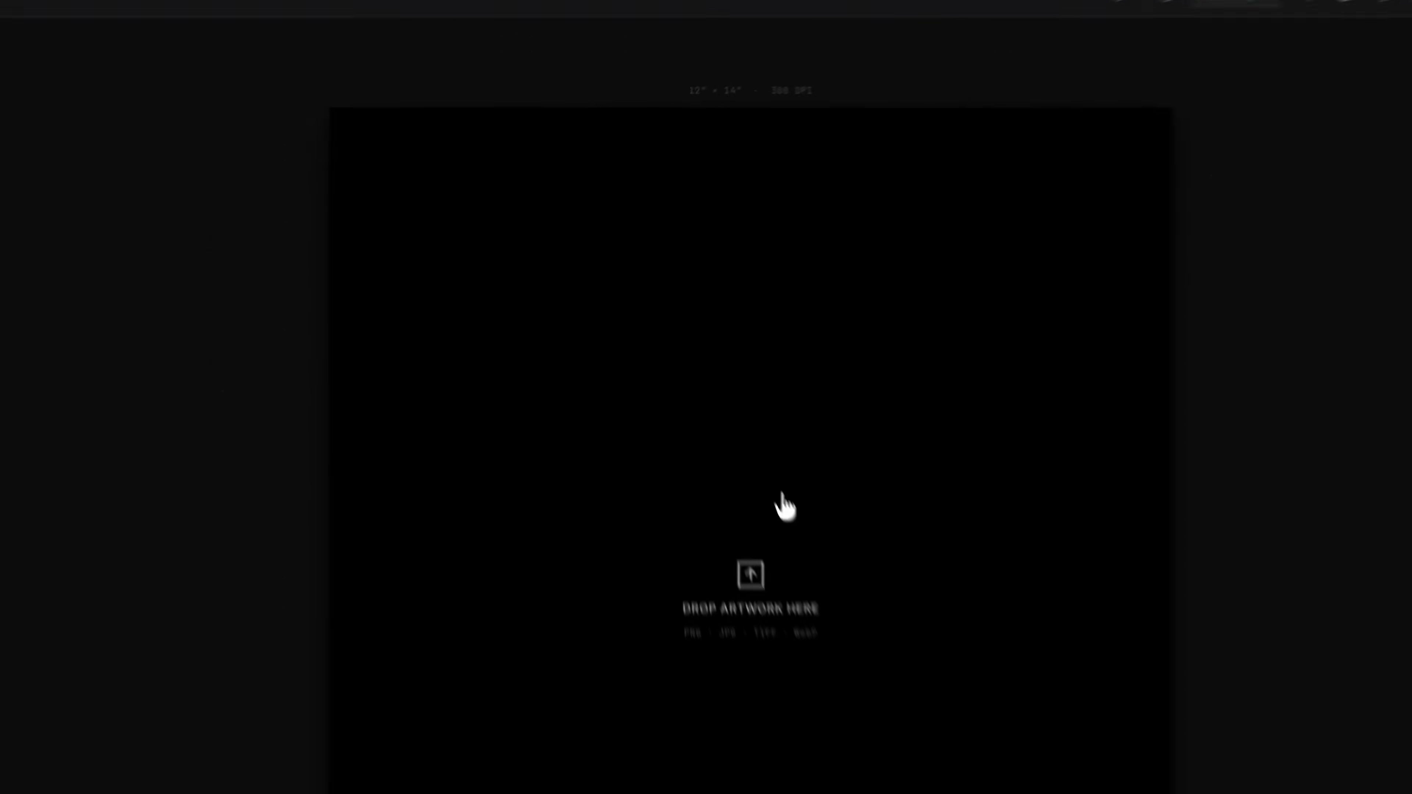
# Load VAYDA_REAPER.png as new artwork and switch the mode to DTG / DTF
pyautogui.click(713, 377)
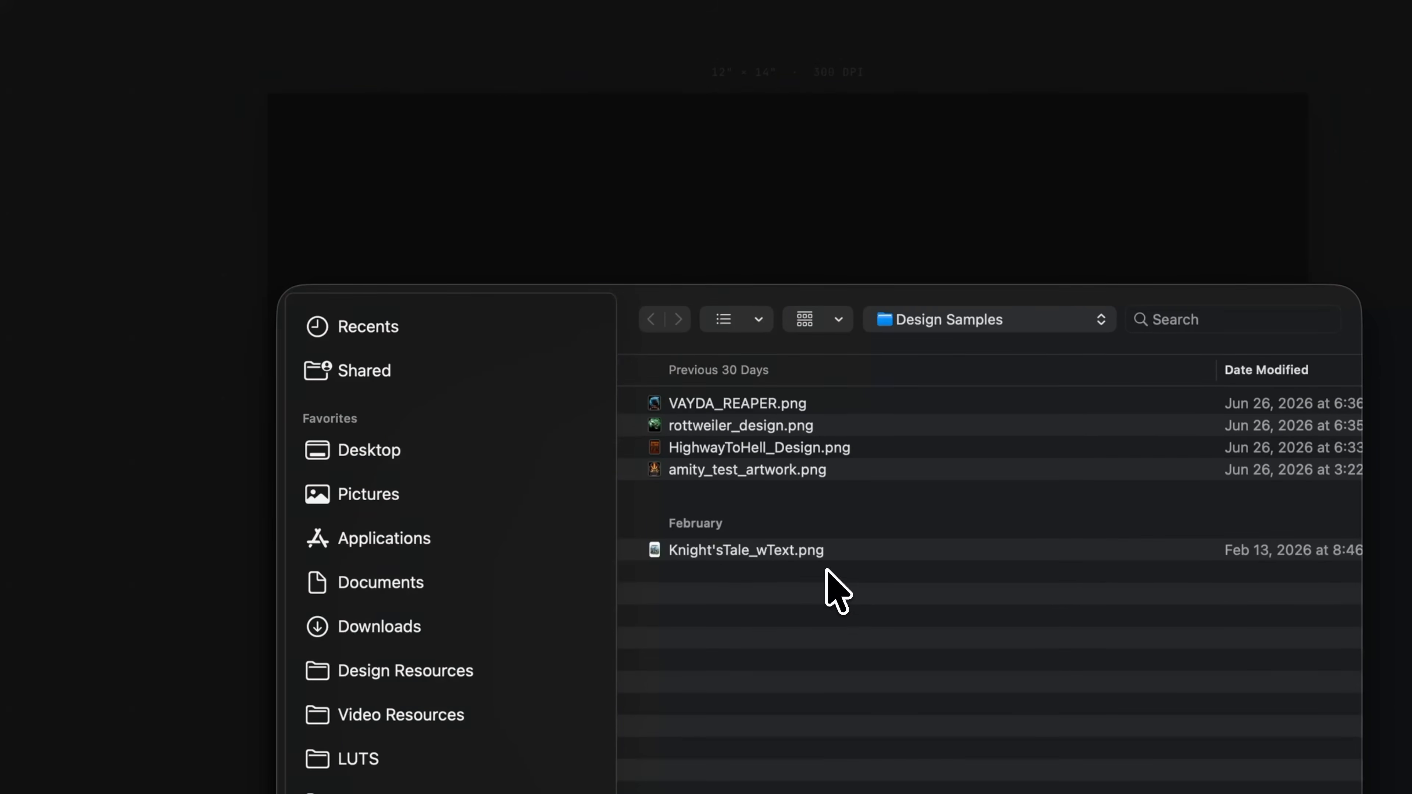
pyautogui.doubleClick(784, 403)
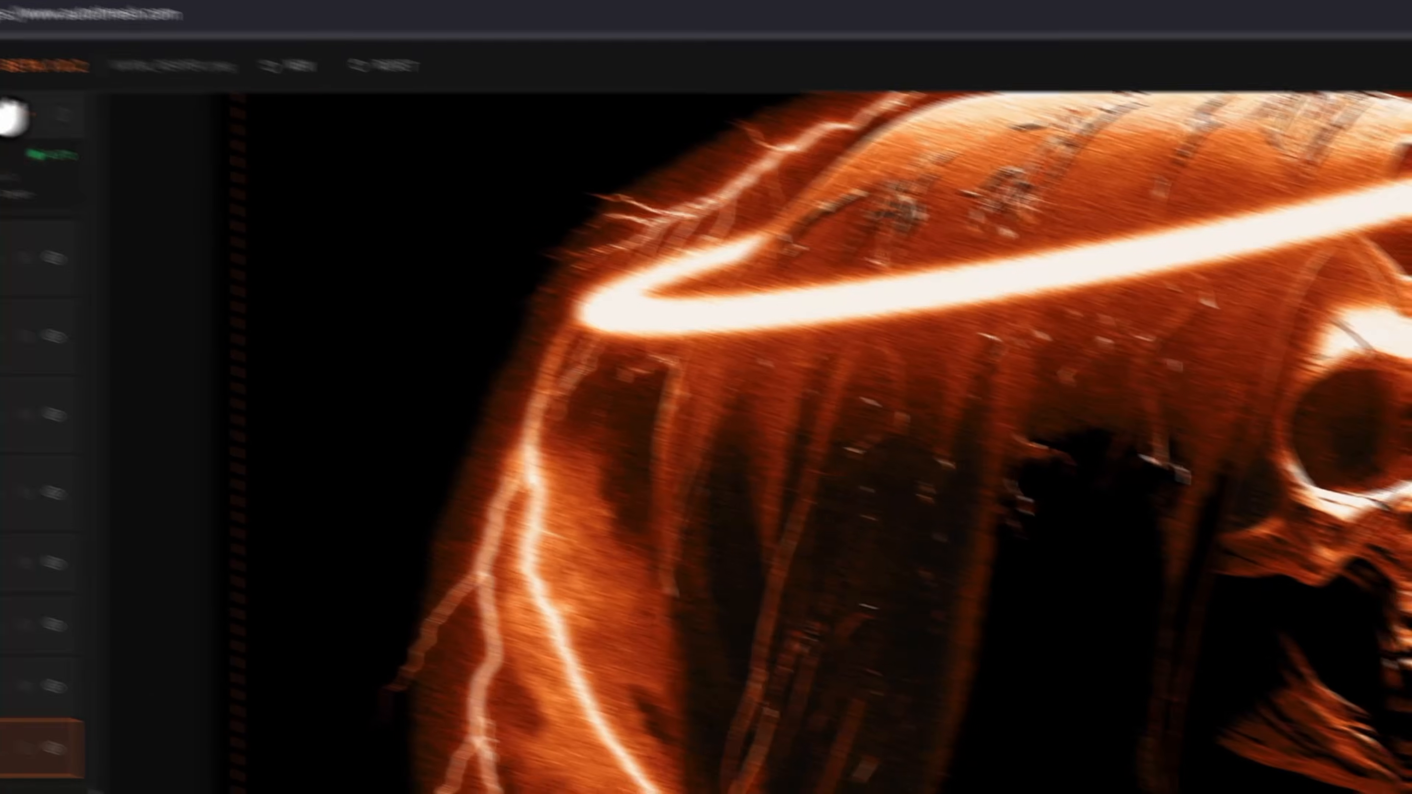
pyautogui.click(118, 172)
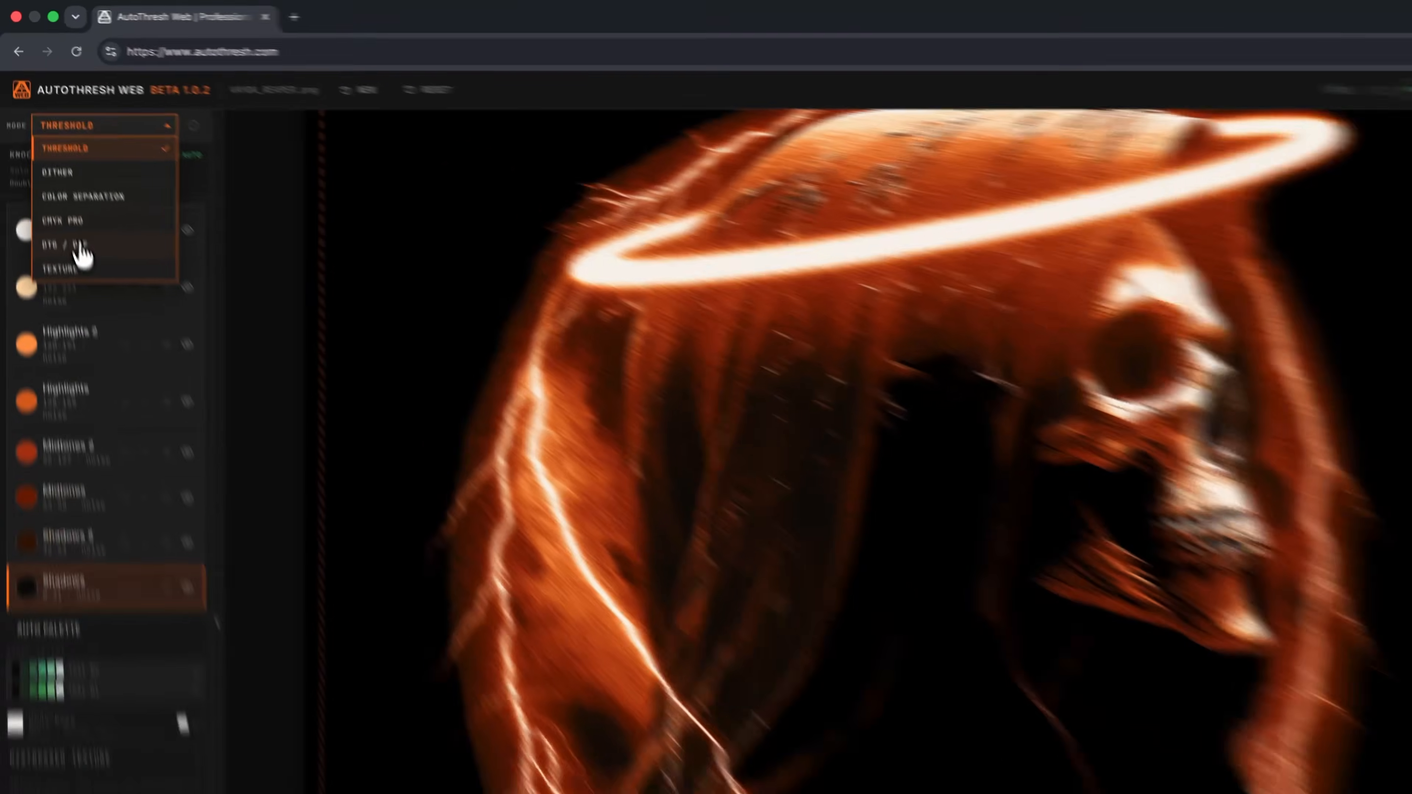
pyautogui.click(49, 168)
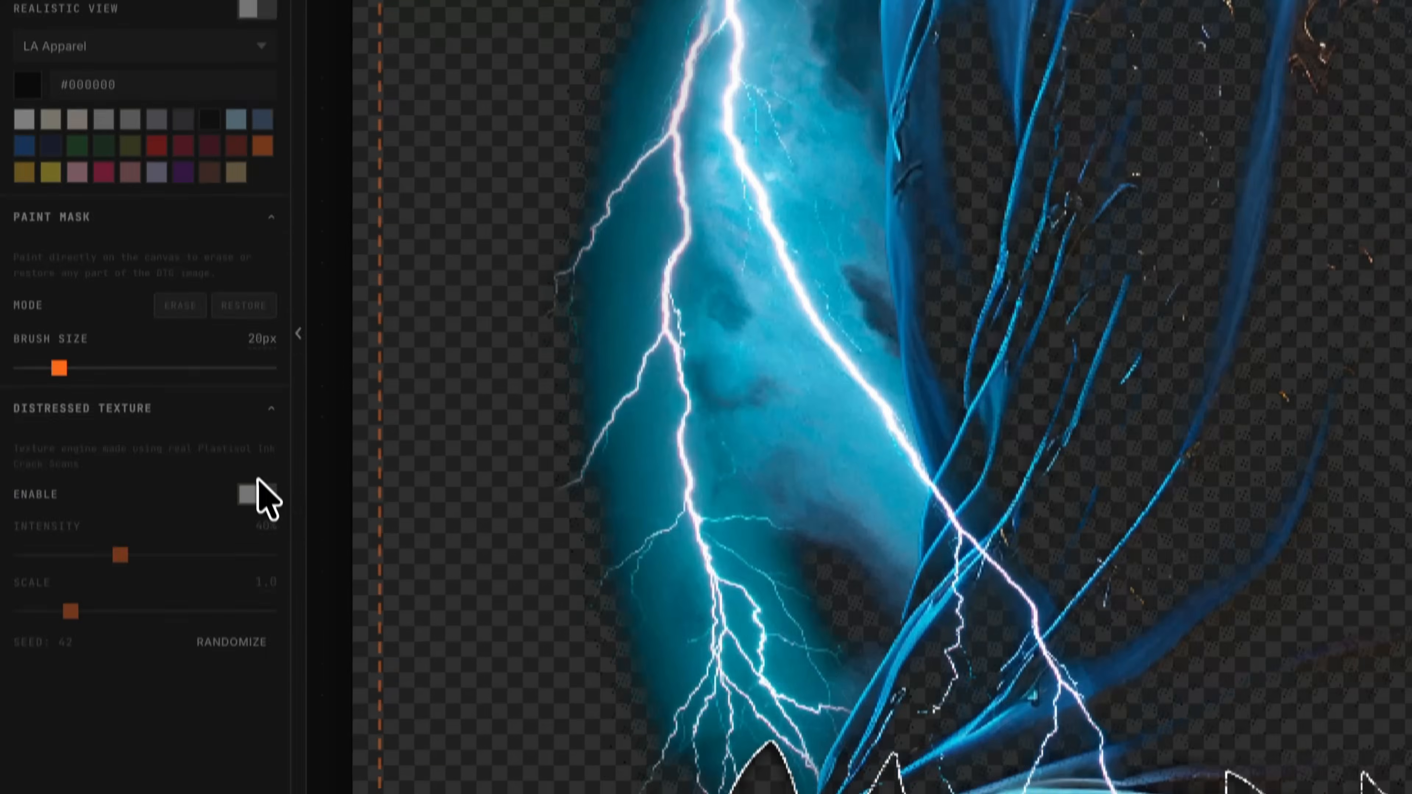
# Enable the distressed texture with scale about 0.5 and turn on Realistic View
pyautogui.click(267, 470)
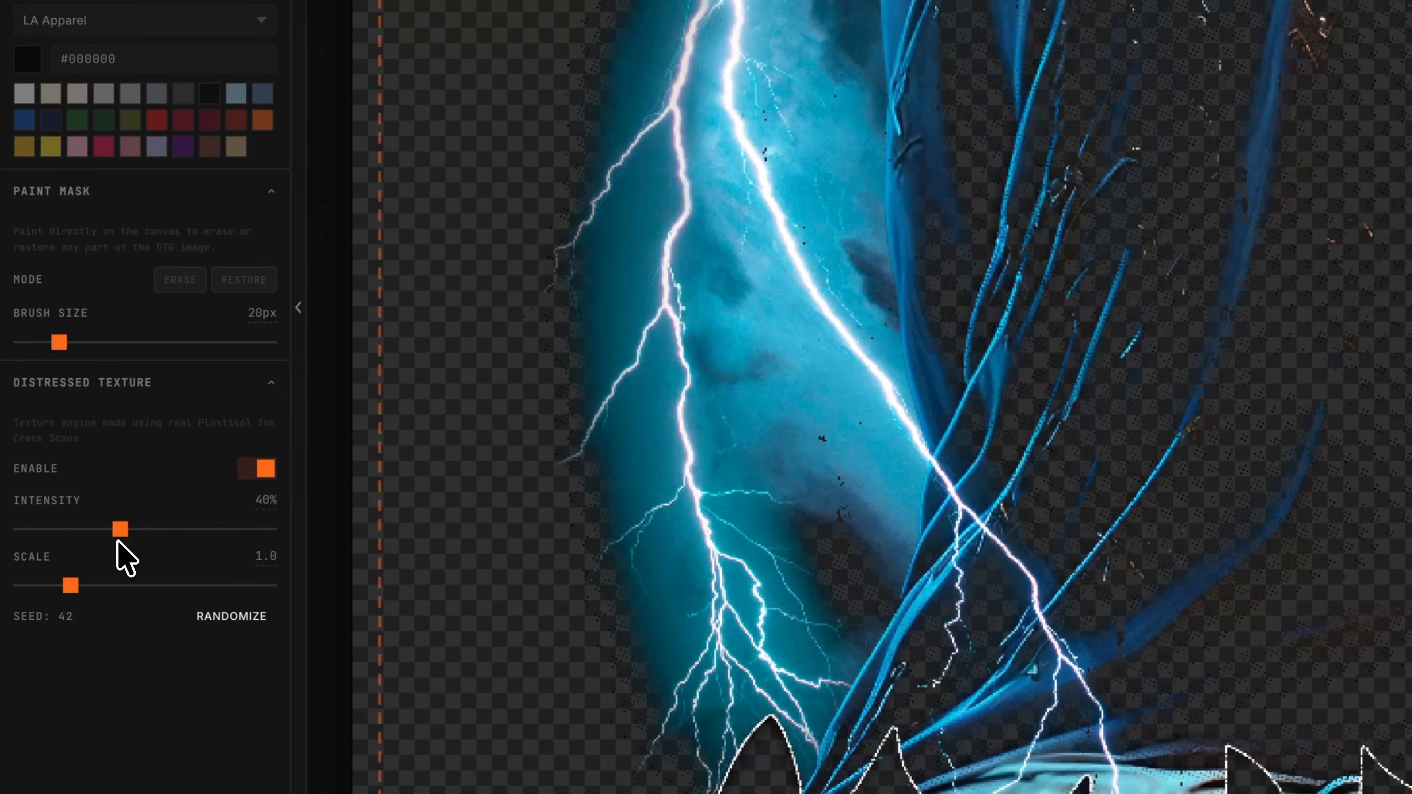
pyautogui.moveTo(61, 586); pyautogui.dragTo(38, 585)
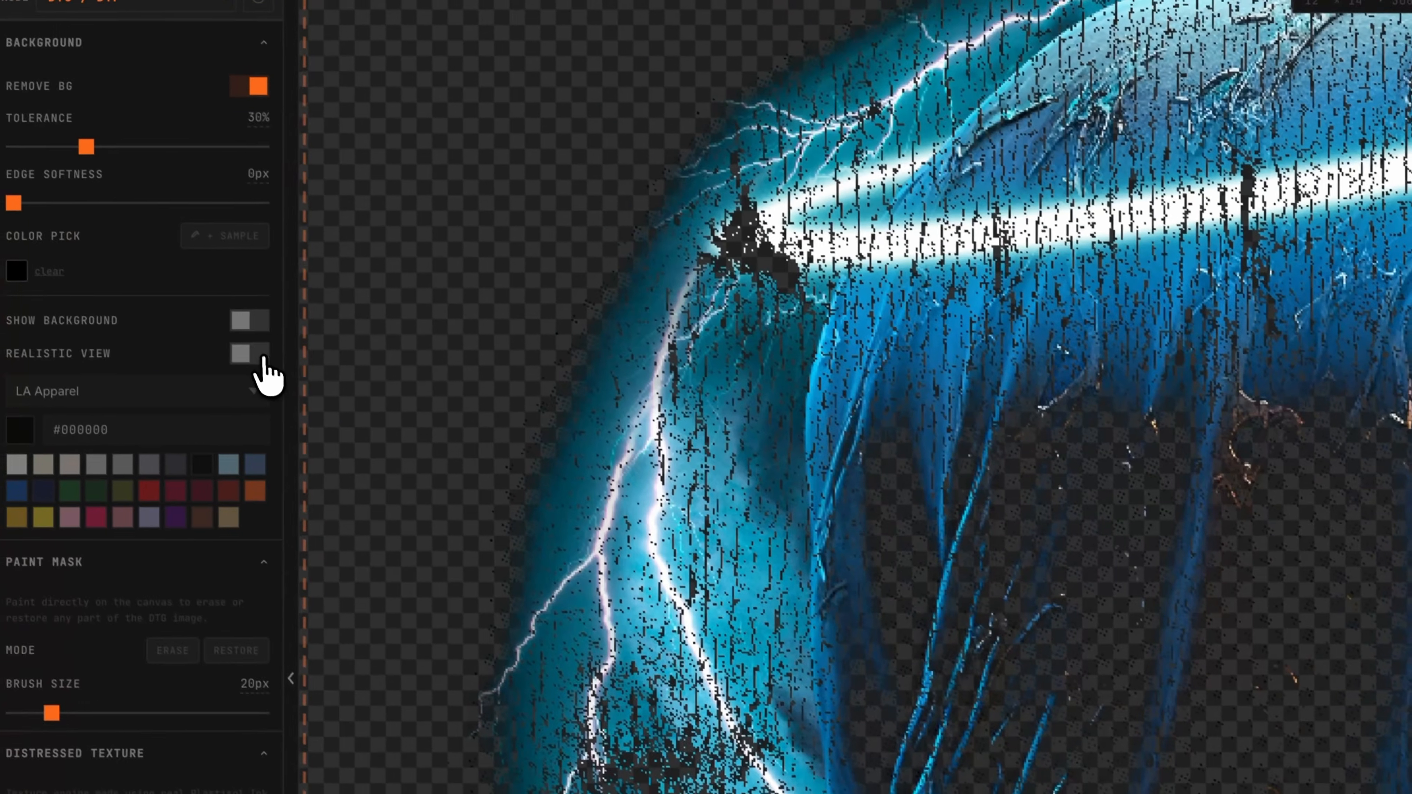
pyautogui.click(189, 286)
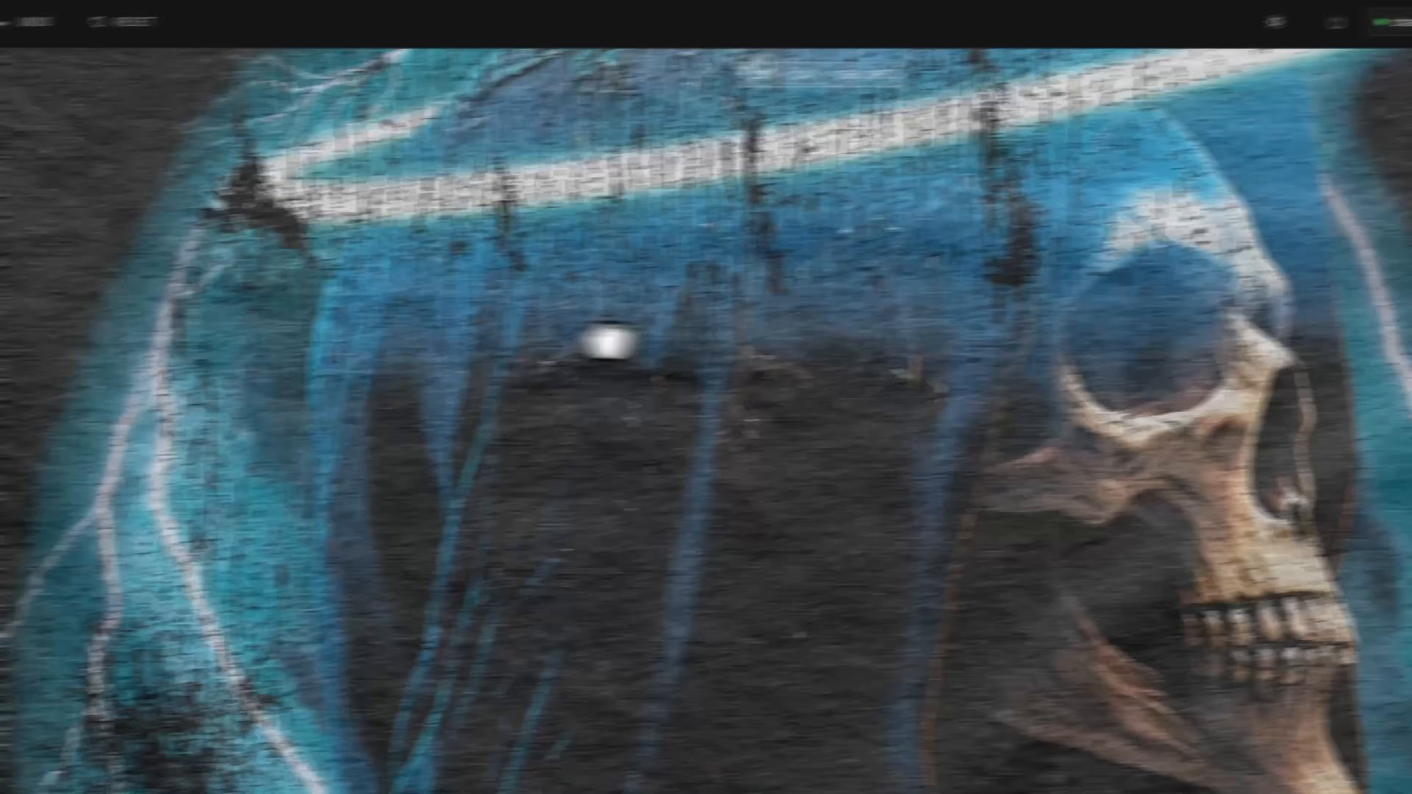
# Export the DTG / DTF artwork as a PNG named testprint01
pyautogui.click(1375, 63)
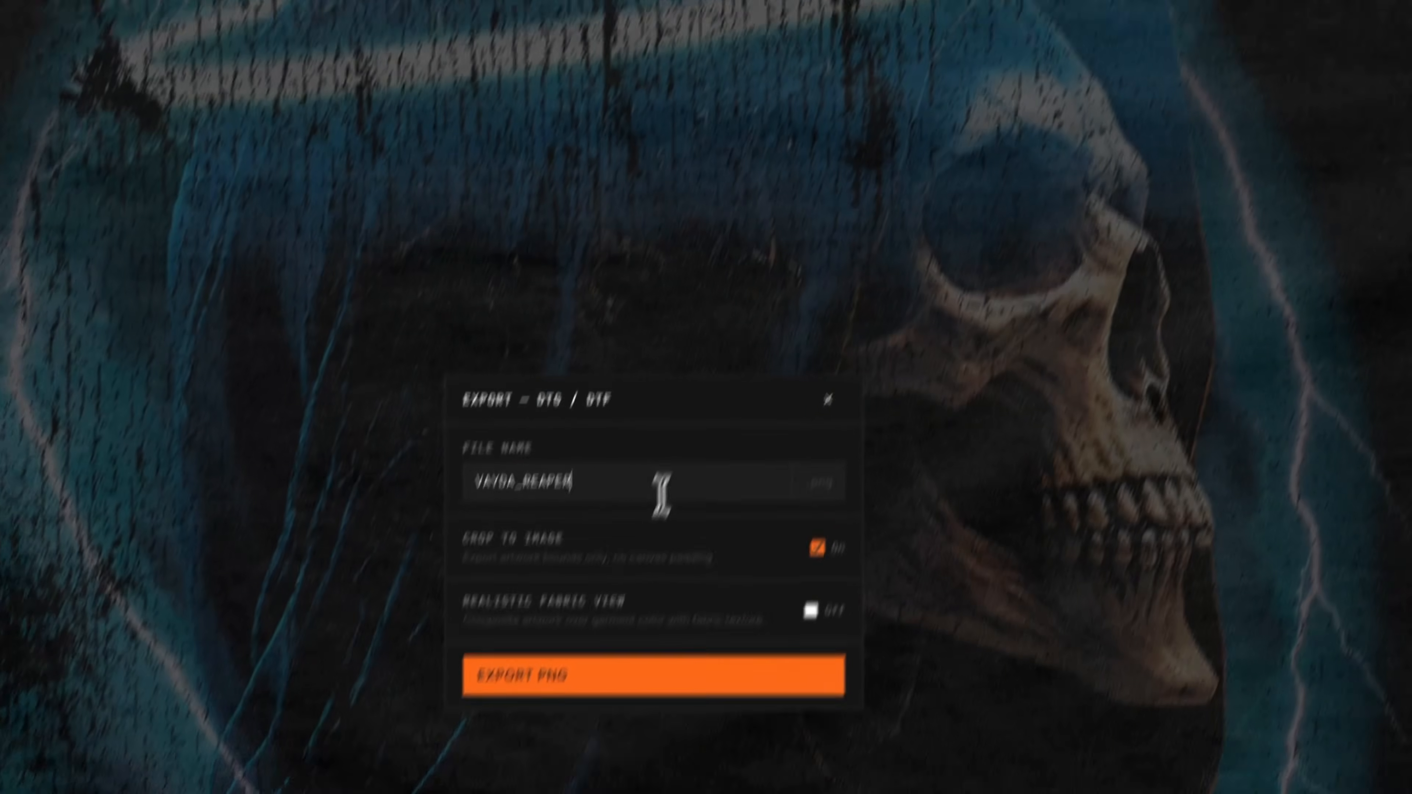
pyautogui.doubleClick(558, 673)
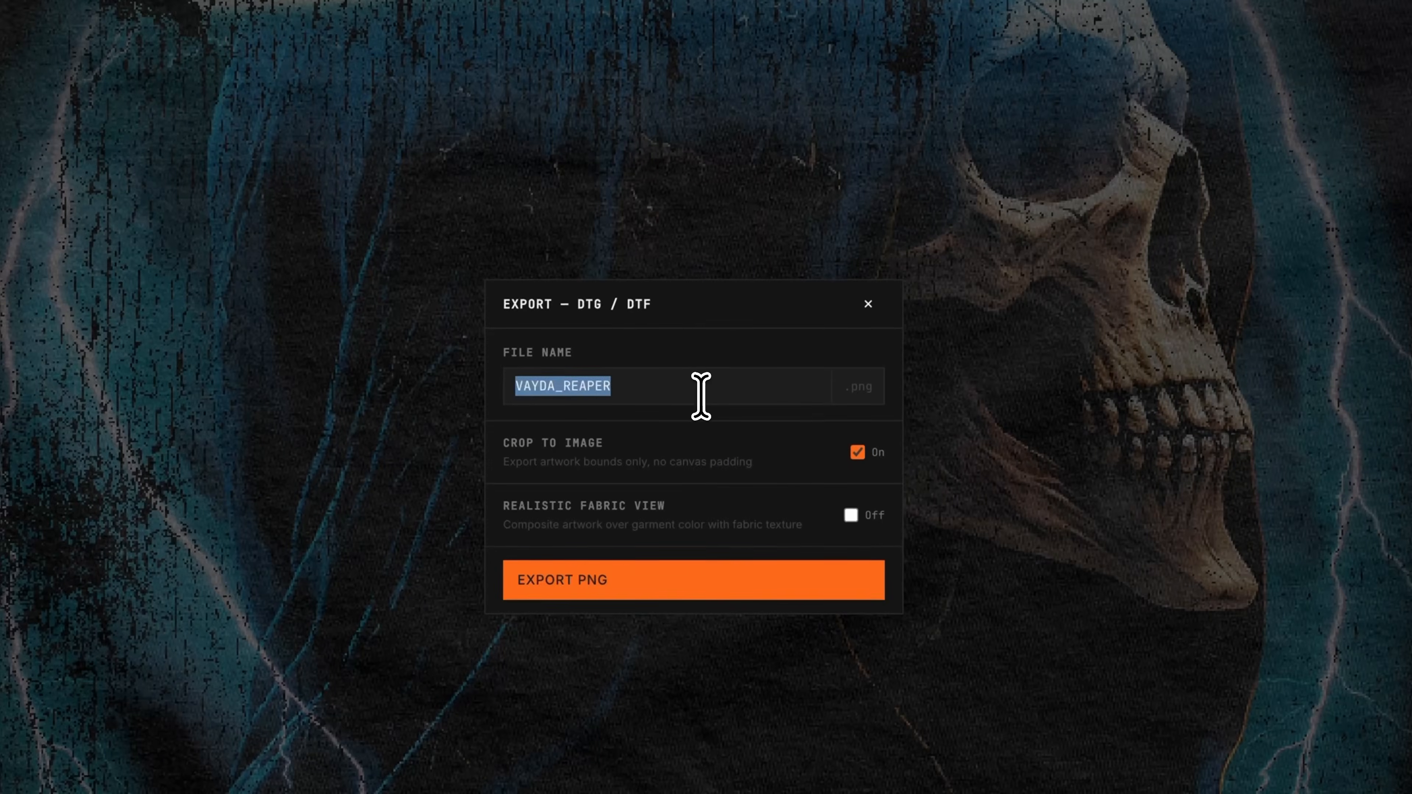
pyautogui.write('testprint01')
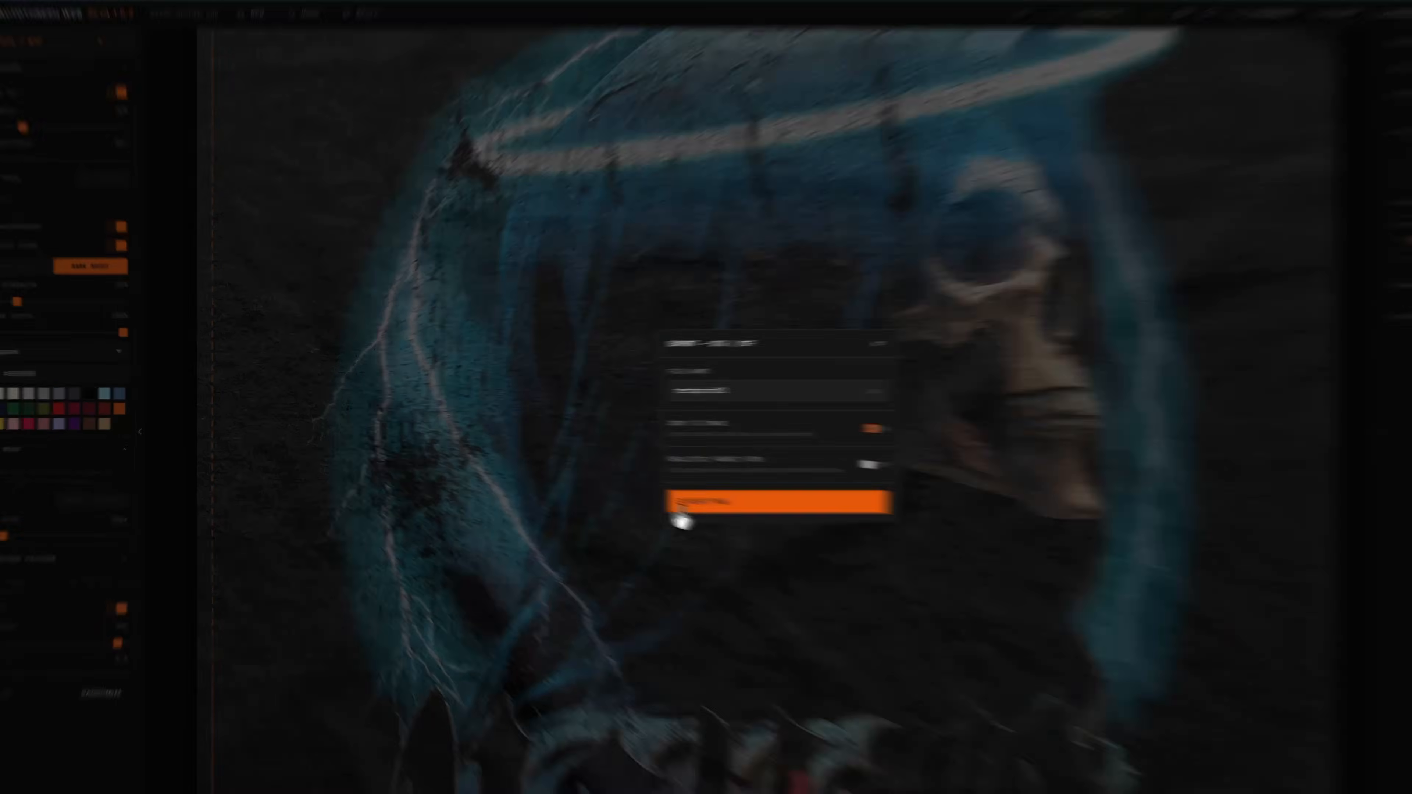
pyautogui.click(632, 492)
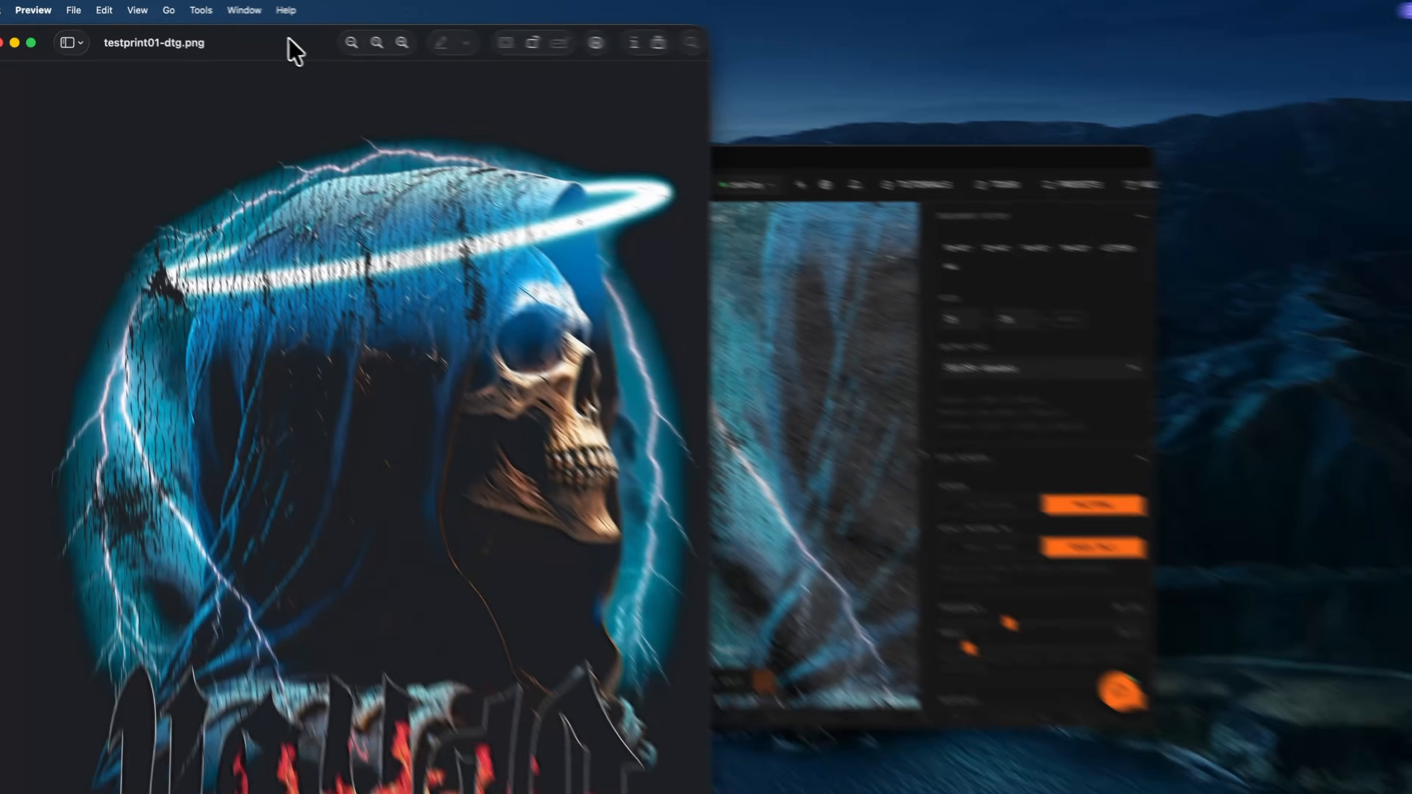
# Inspect the exported testprint01-dtg.png in Preview, zooming in and out on the artwork
pyautogui.moveTo(463, 66); pyautogui.dragTo(1074, 16)
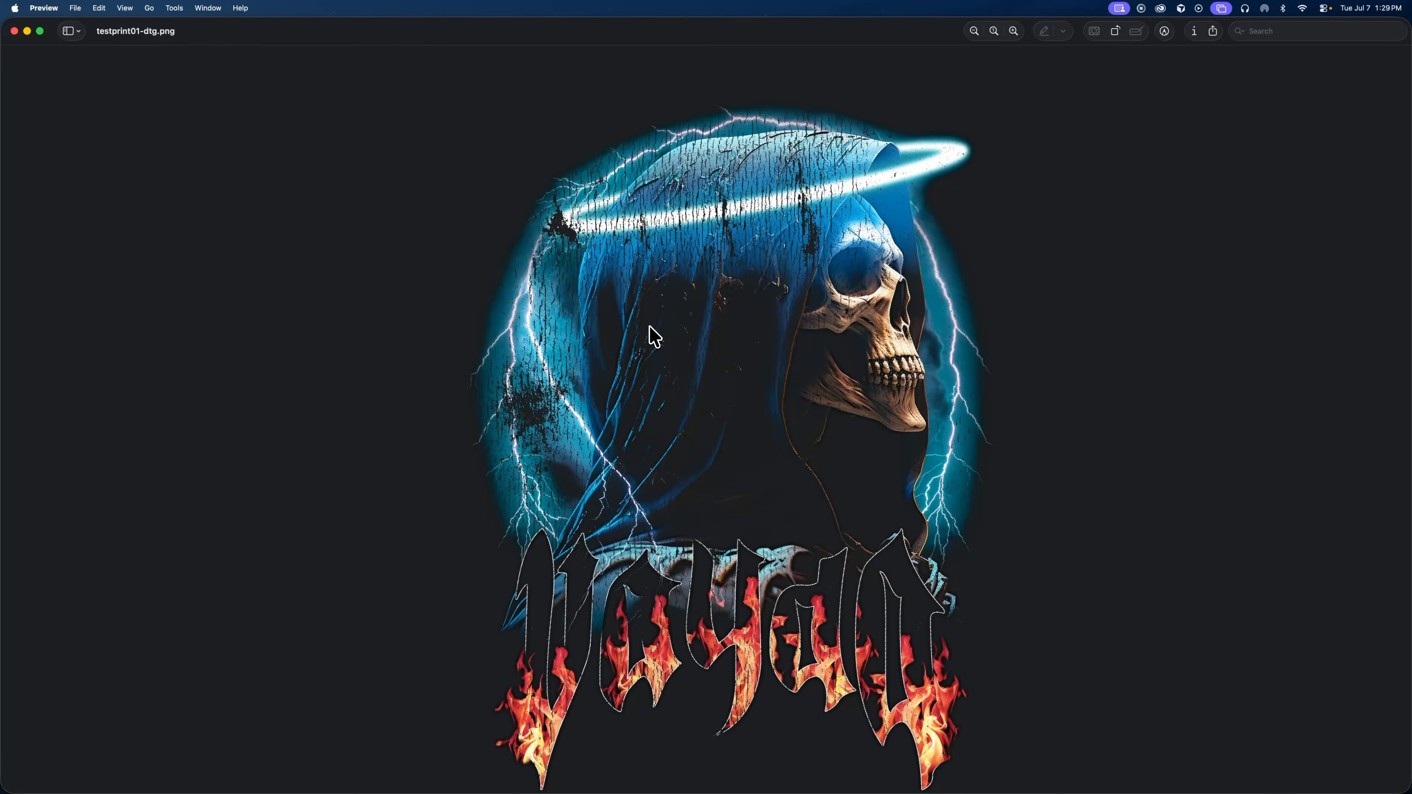
pyautogui.click(1013, 31)
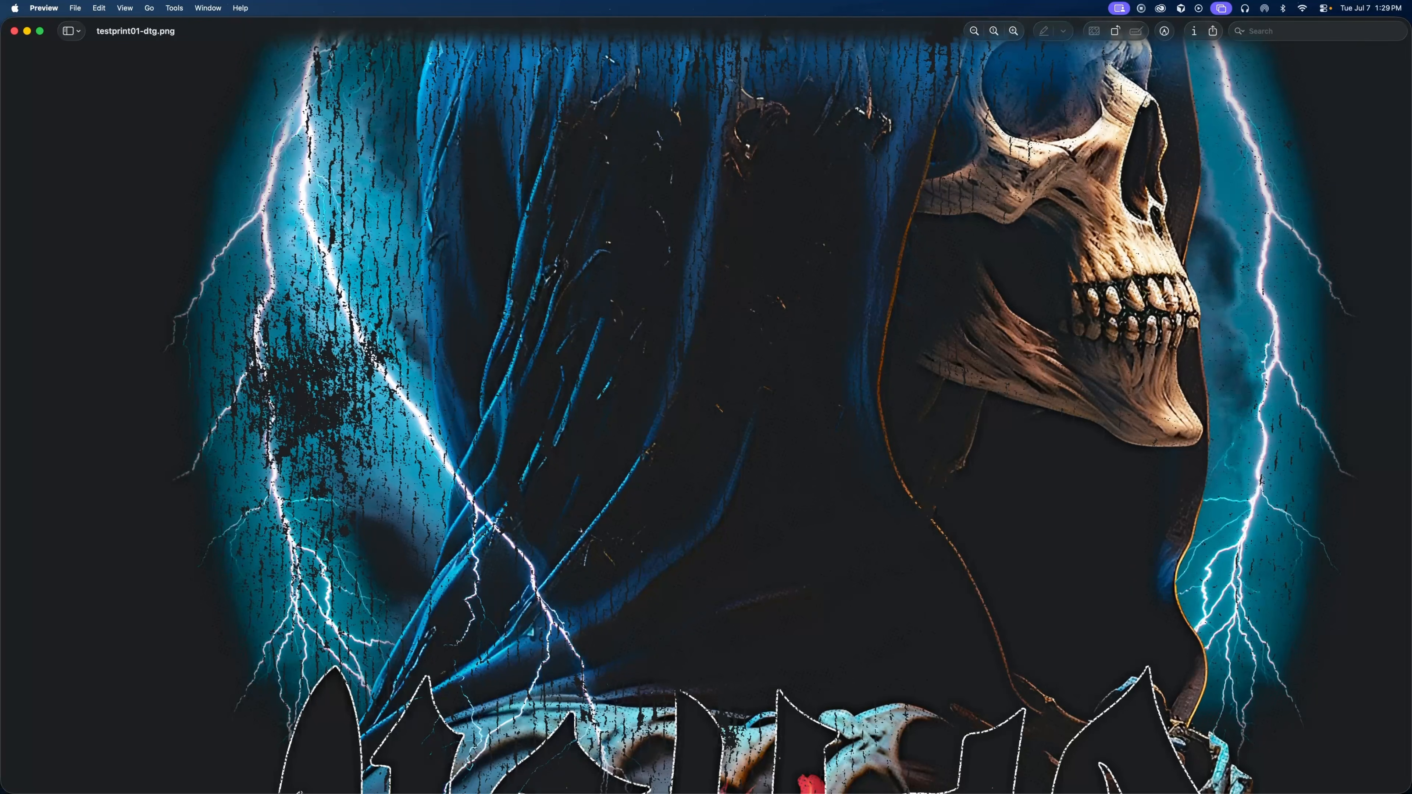
pyautogui.click(974, 30)
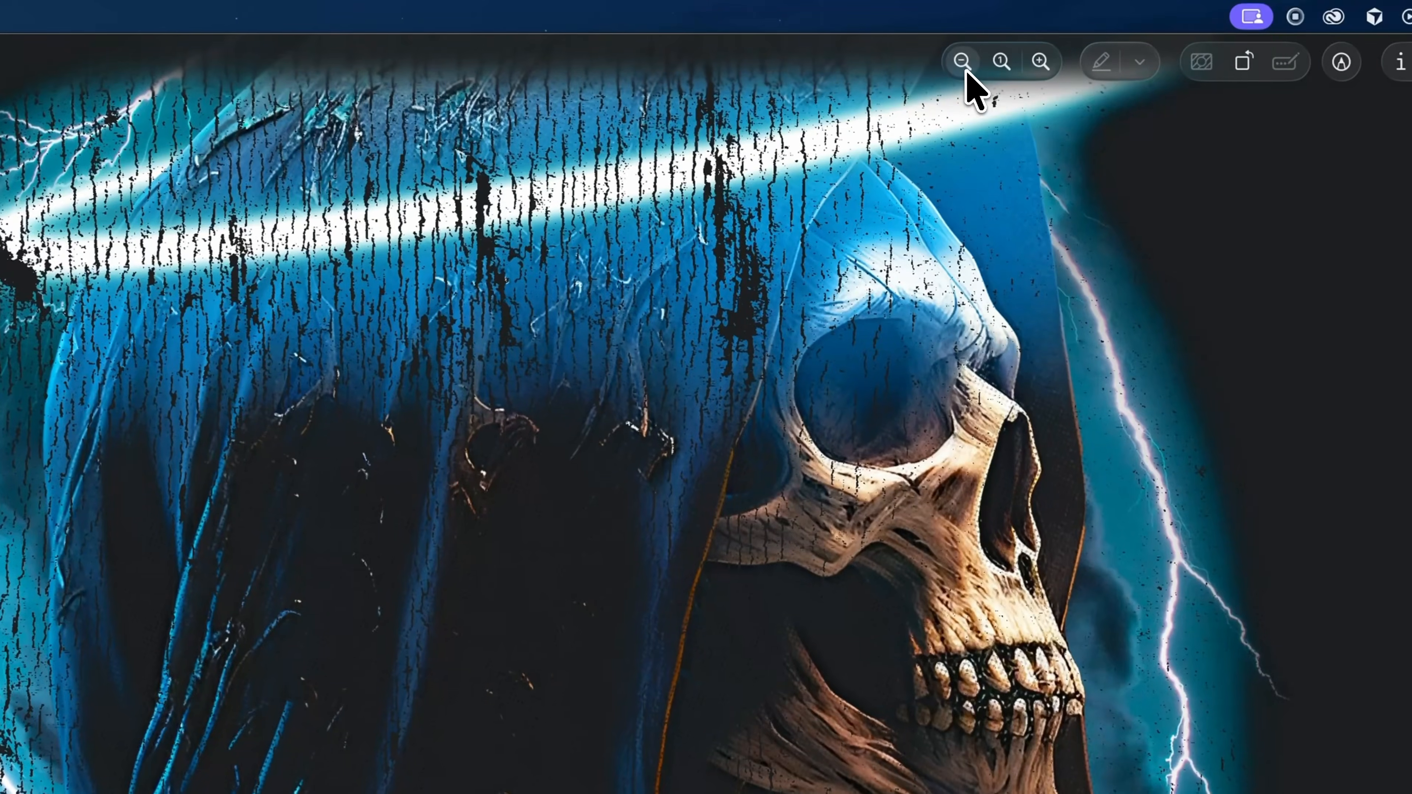